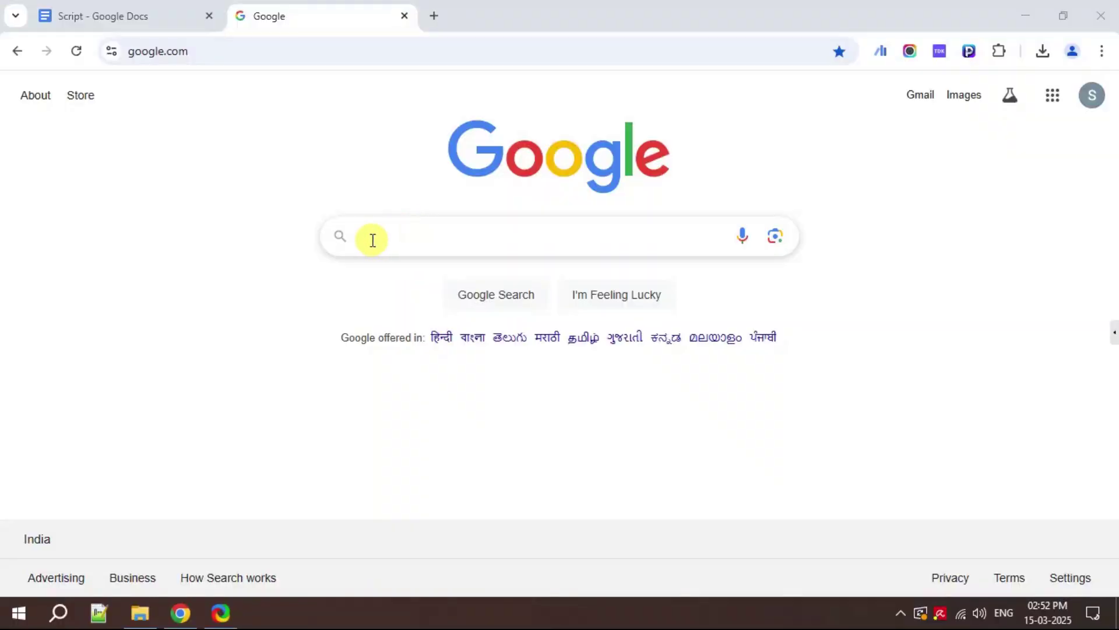
# - Search Google for "wamp server" and open the WampServer website
pyautogui.click(372, 238)
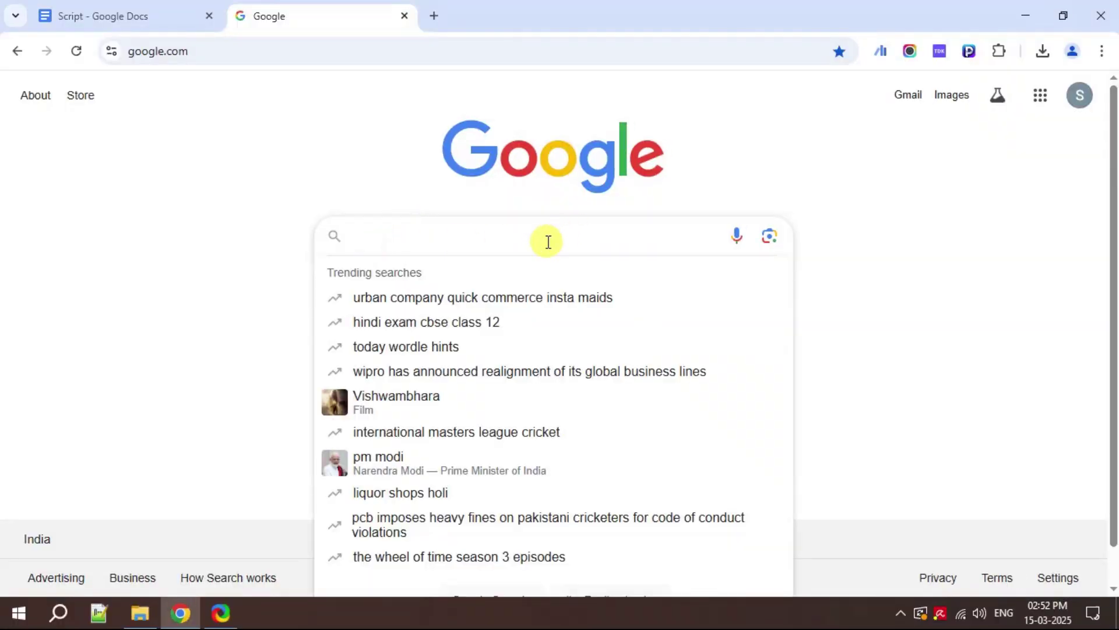
pyautogui.write('wamp serve')
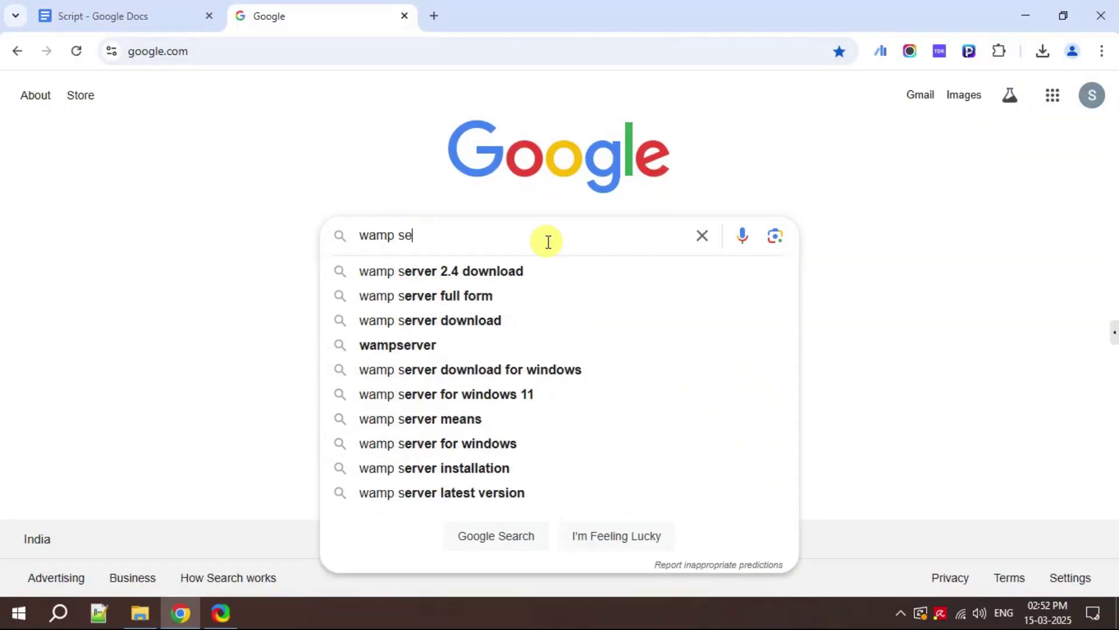
pyautogui.write('r')
pyautogui.press('Return')
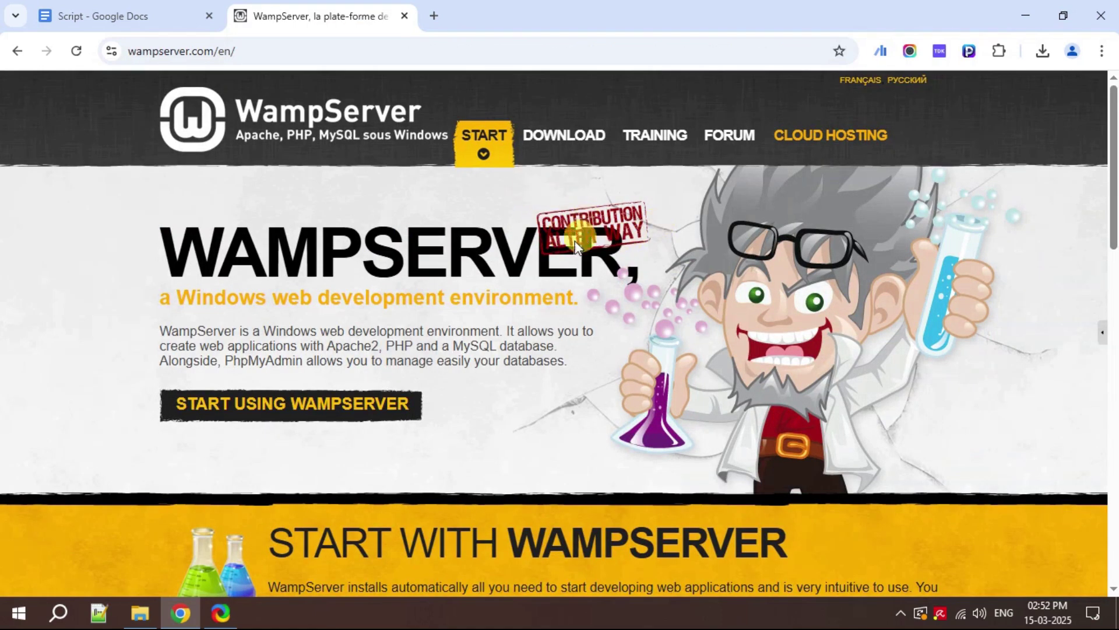
# - Choose the WampServer 64 bits (x64) 3.3.5 download and follow the direct download link, skipping the registration form
pyautogui.scroll(-4, 508, 259)
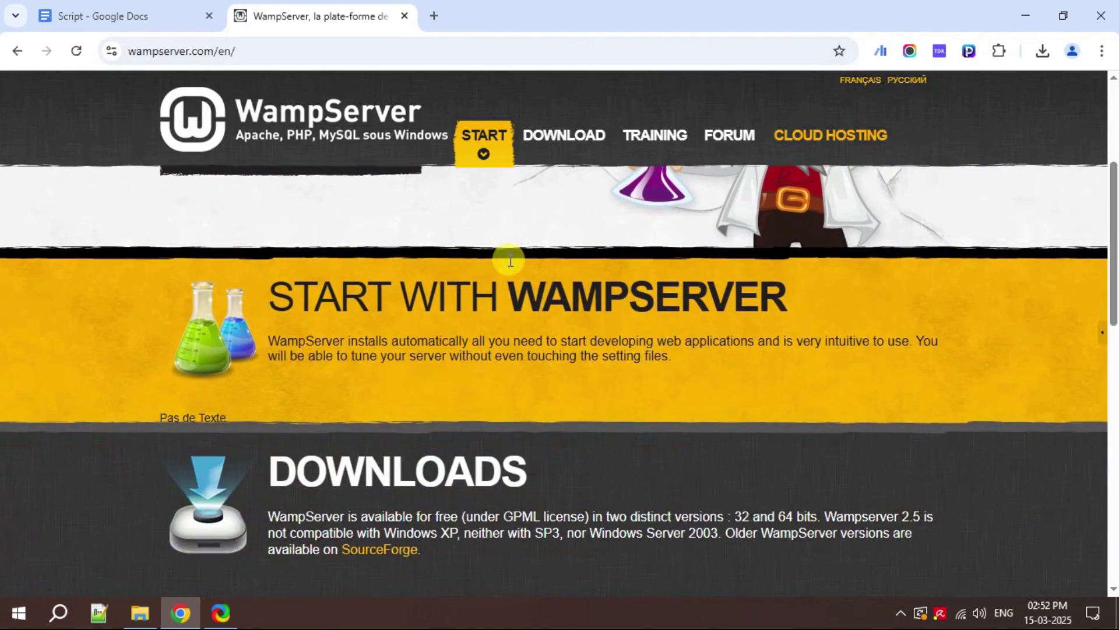
pyautogui.scroll(-5, 510, 260)
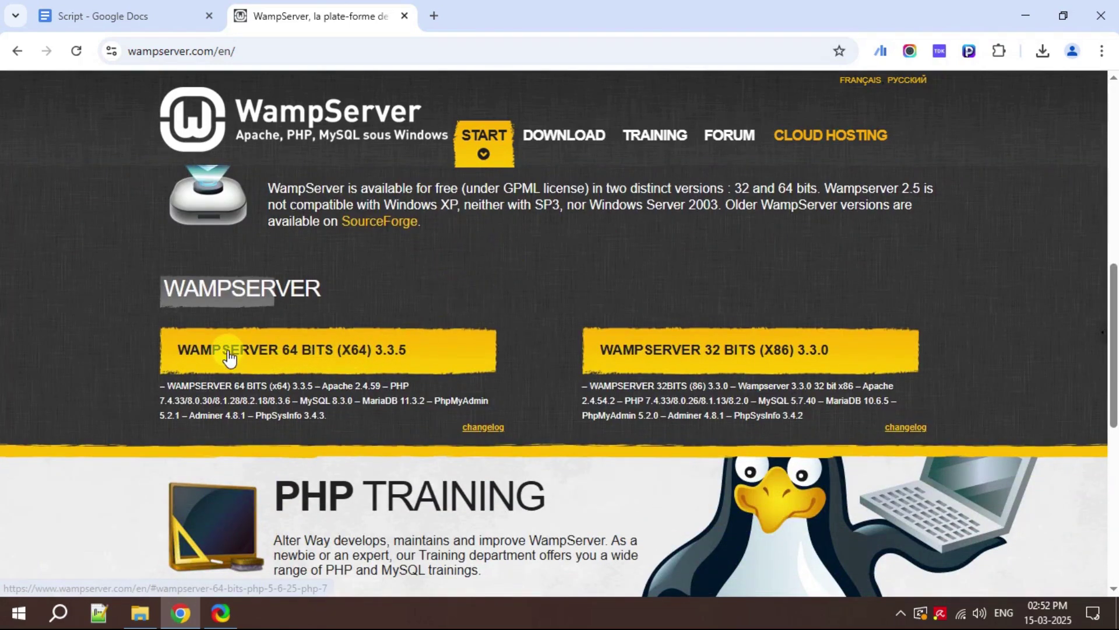
pyautogui.scroll(-1, 228, 352)
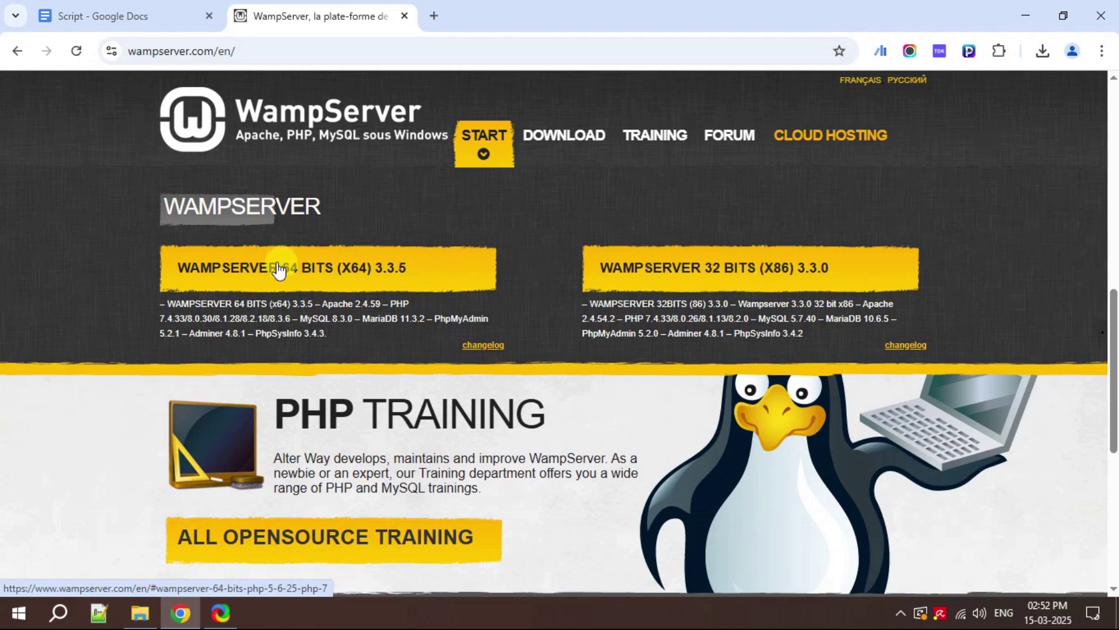
pyautogui.click(428, 267)
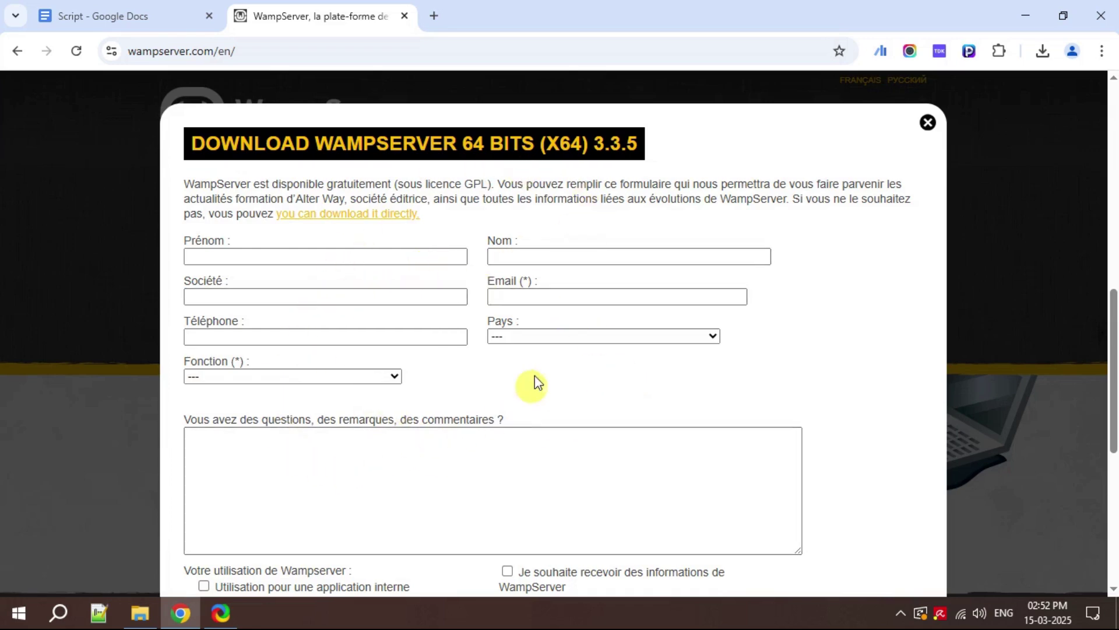
pyautogui.click(357, 215)
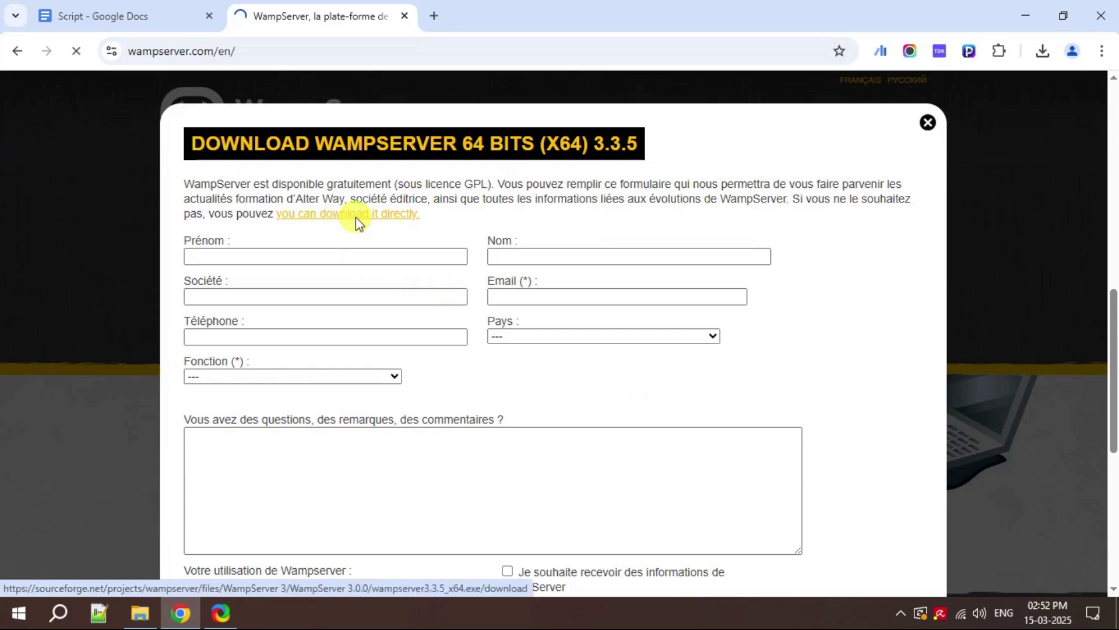
# - Dismiss the missing-file notice on SourceForge and download the latest version, wampserver3.3.7_x64.exe
pyautogui.scroll(-1, 395, 280)
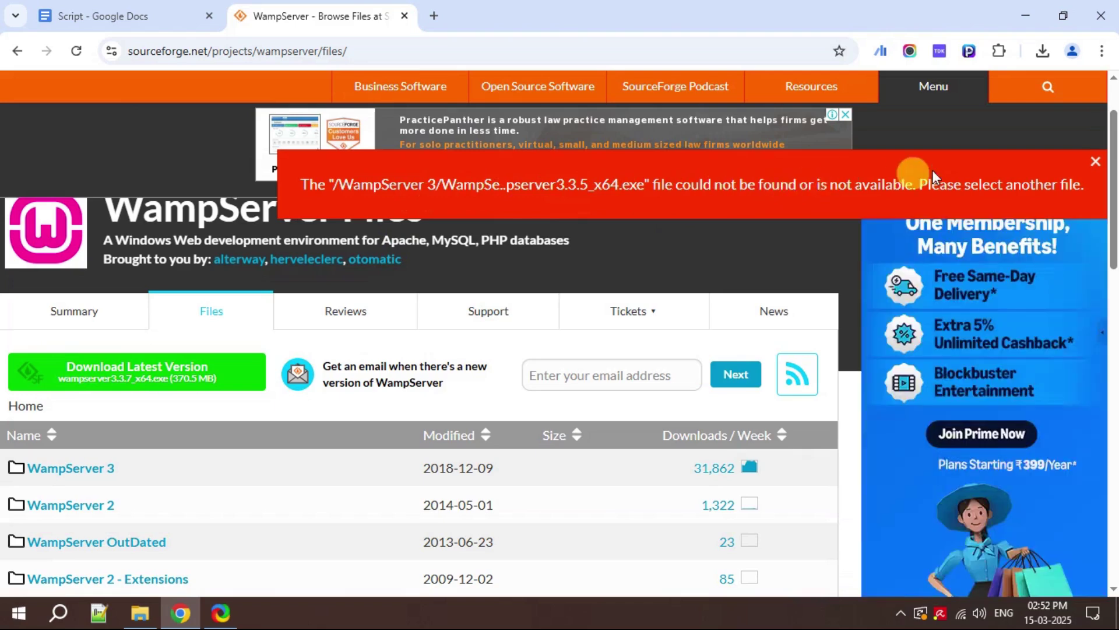
pyautogui.click(1095, 162)
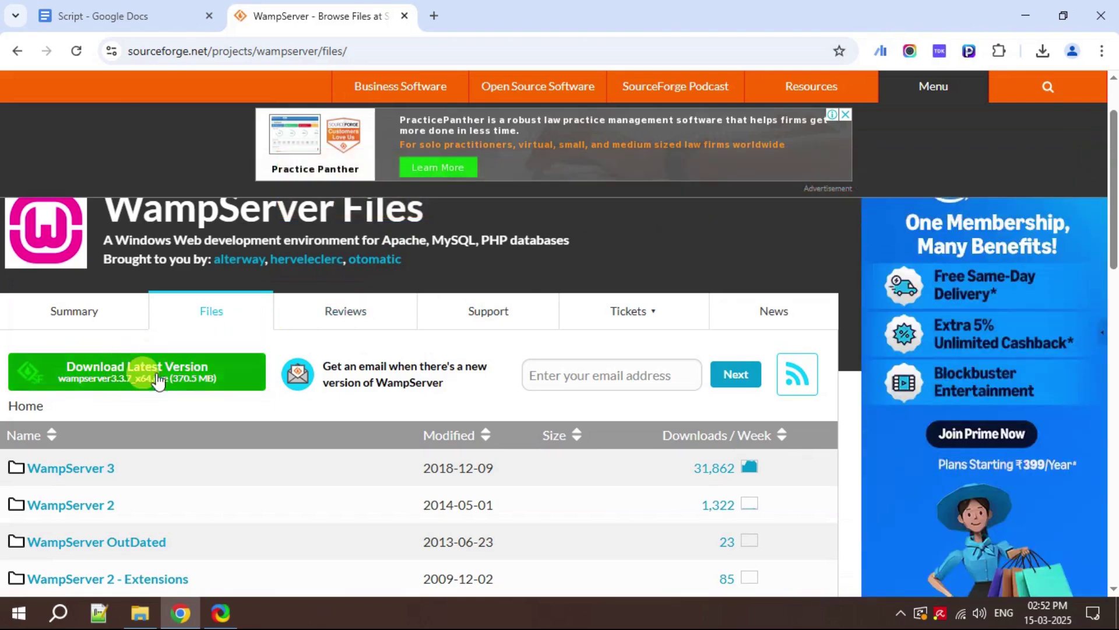
pyautogui.click(235, 384)
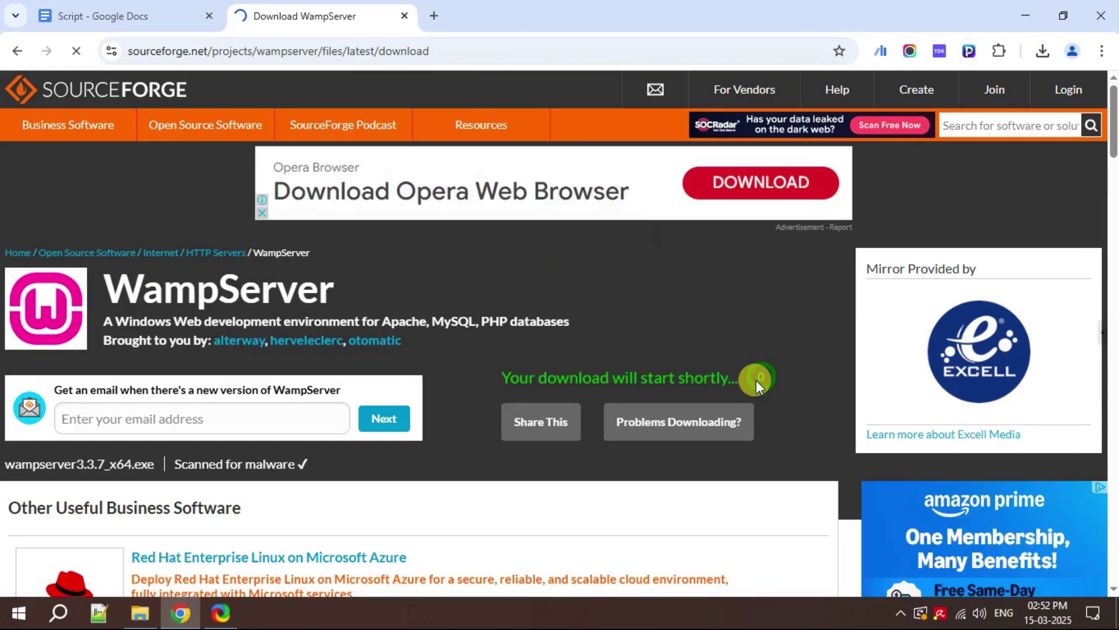
# - Cancel the running duplicate download wampserver3.3.7_x64 (1).exe and close the download history
pyautogui.click(1045, 54)
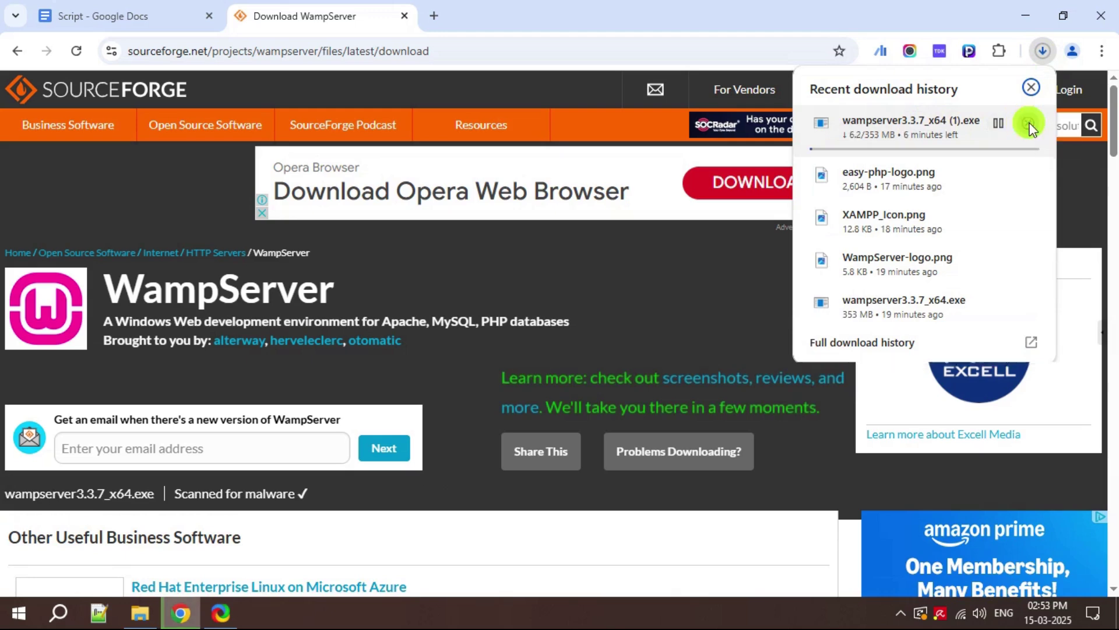
pyautogui.click(1029, 124)
pyautogui.click(1031, 89)
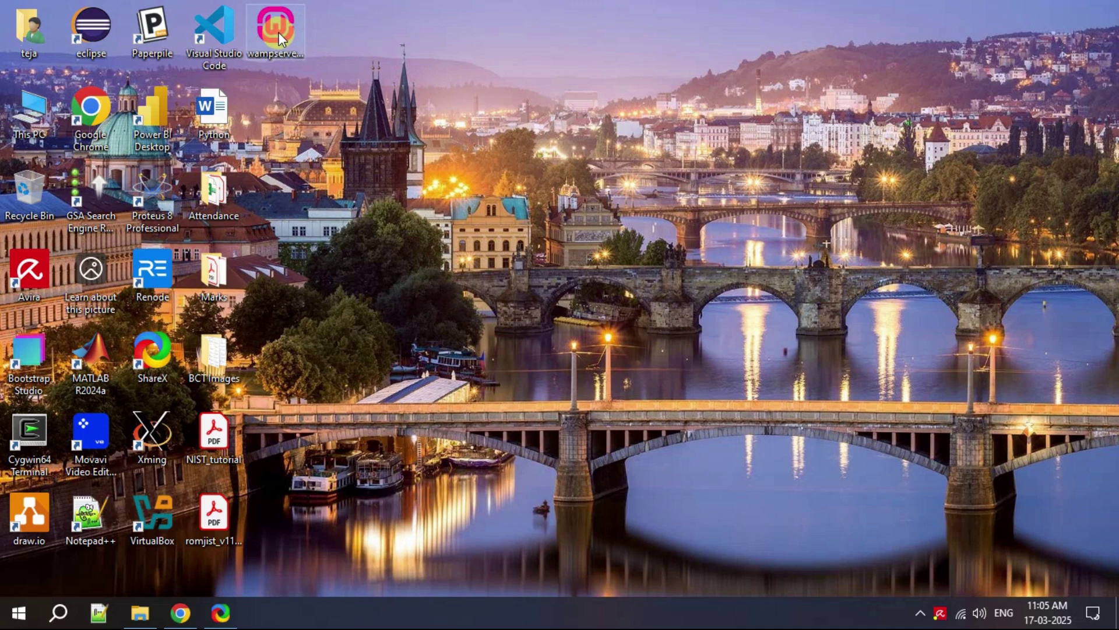
# - Launch the WampServer 3.3.7 x64 installer from the desktop with English as setup language and accept its license agreement
pyautogui.doubleClick(279, 32)
pyautogui.click(327, 66)
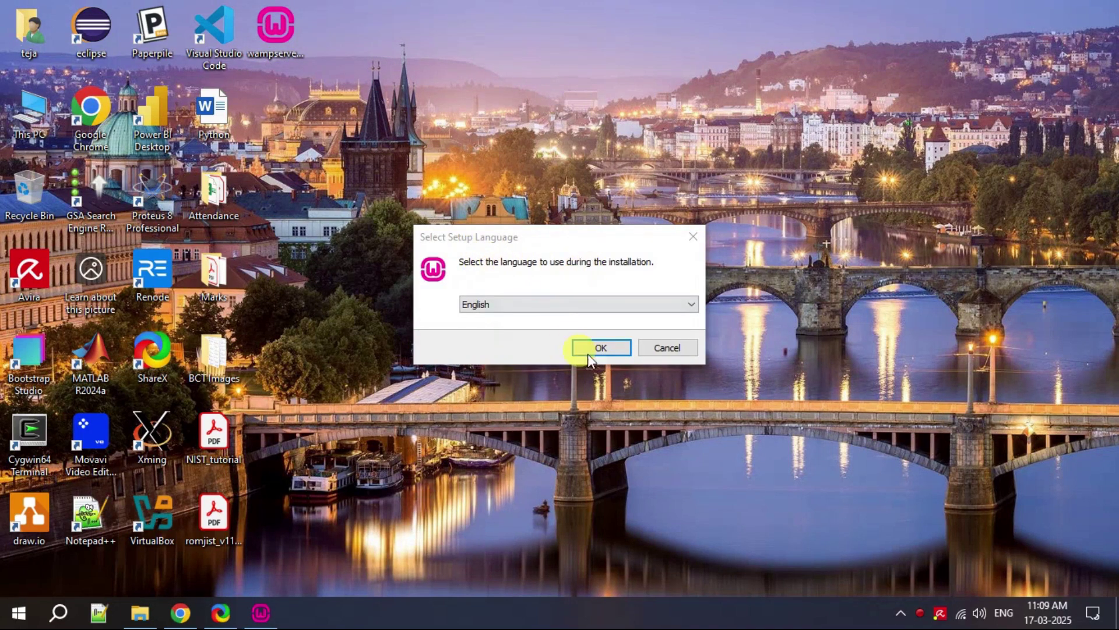
pyautogui.click(609, 347)
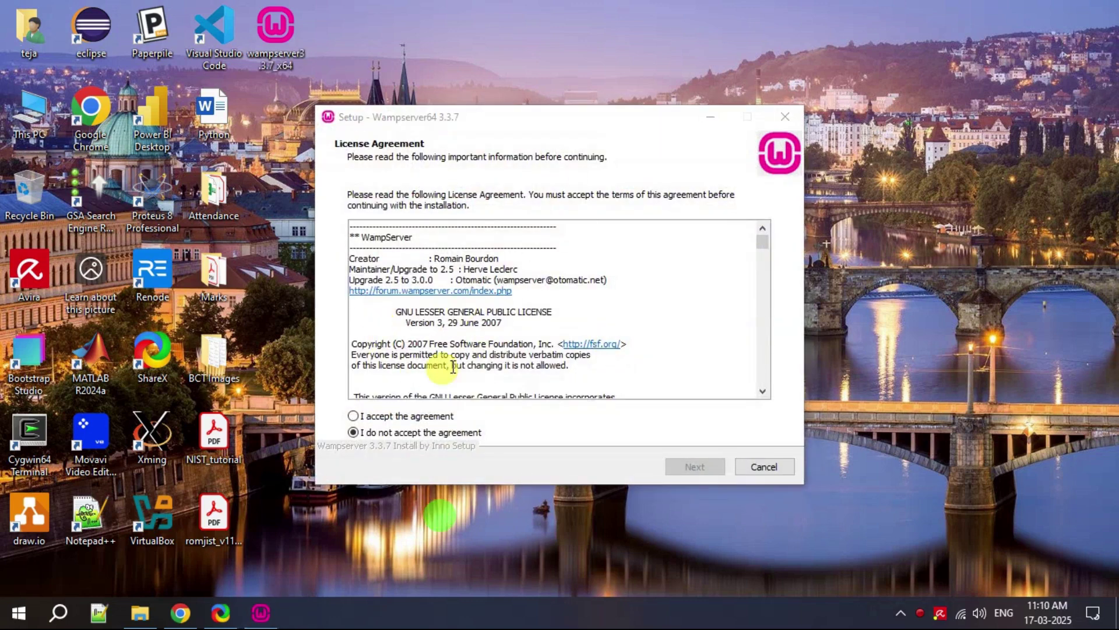
pyautogui.click(362, 418)
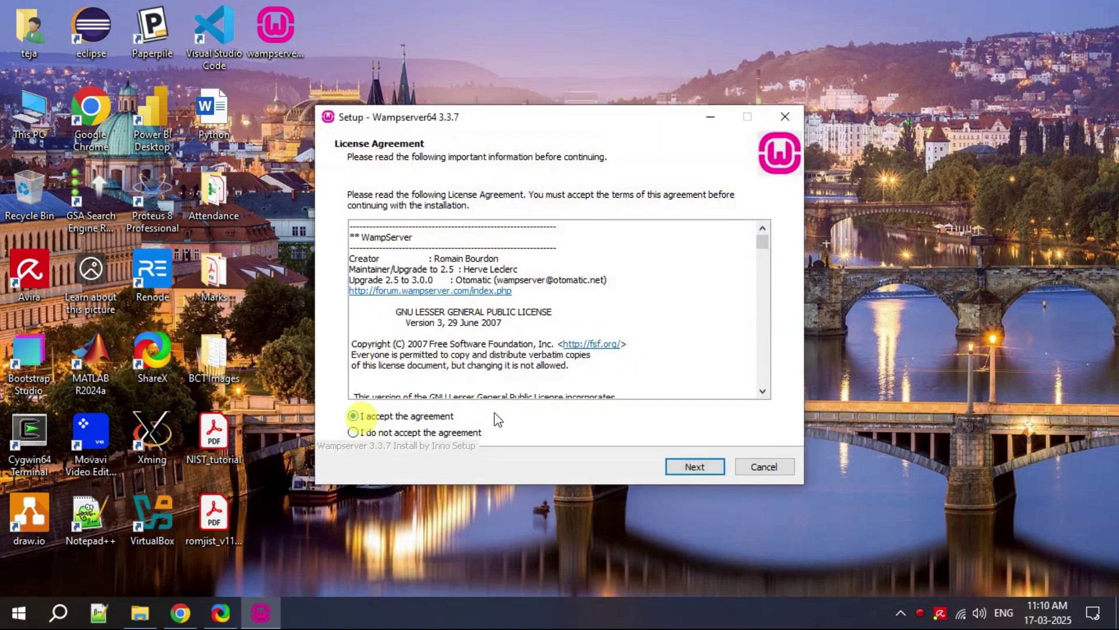
pyautogui.click(686, 467)
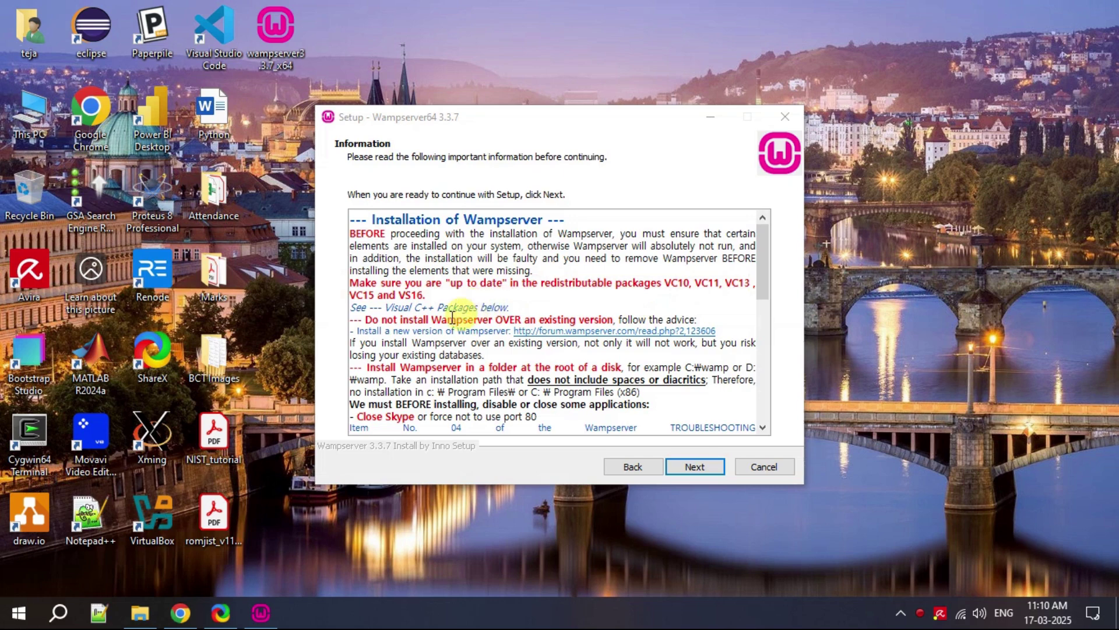
# - Review the installer's prerequisite information and download the check_vcredist.exe tool linked under Visual C++ Packages
pyautogui.scroll(-2, 557, 322)
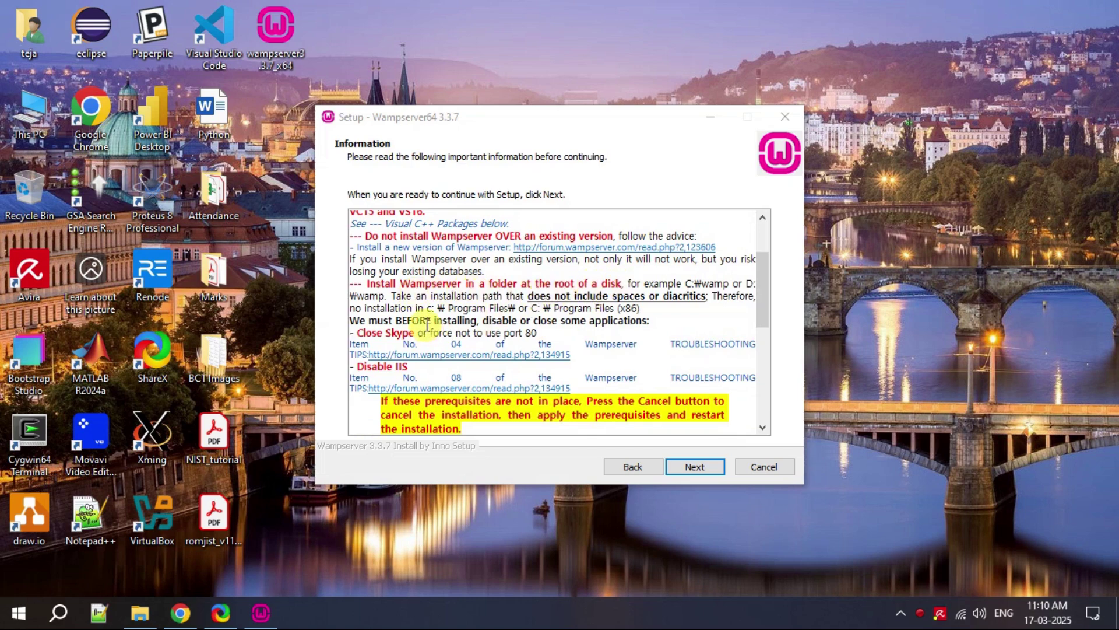
pyautogui.scroll(-3, 425, 323)
pyautogui.scroll(-1, 449, 299)
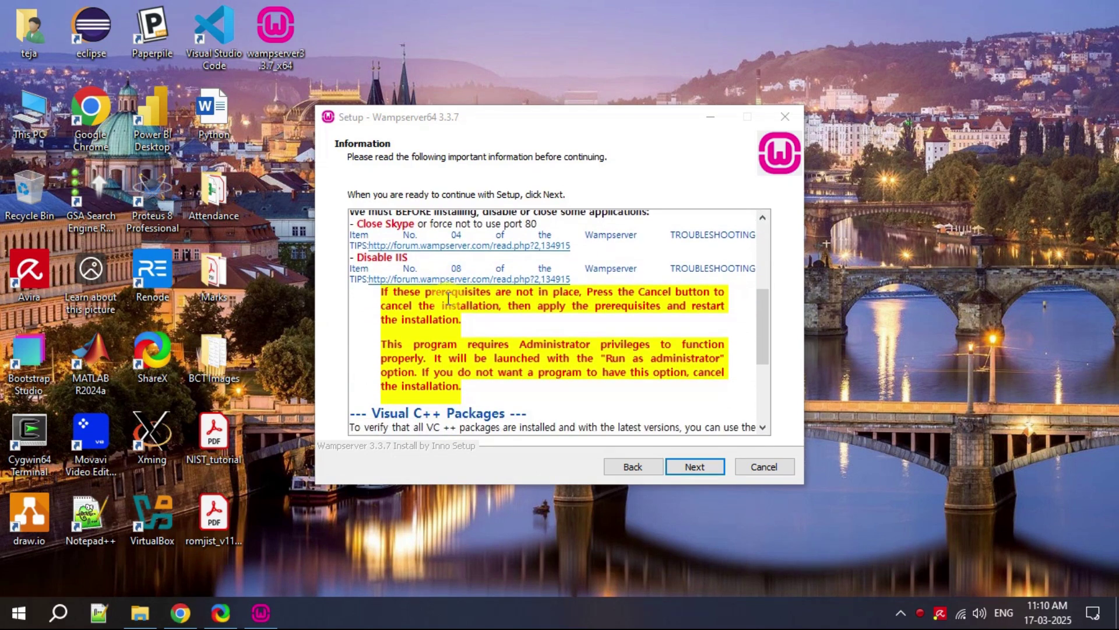
pyautogui.scroll(-3, 591, 305)
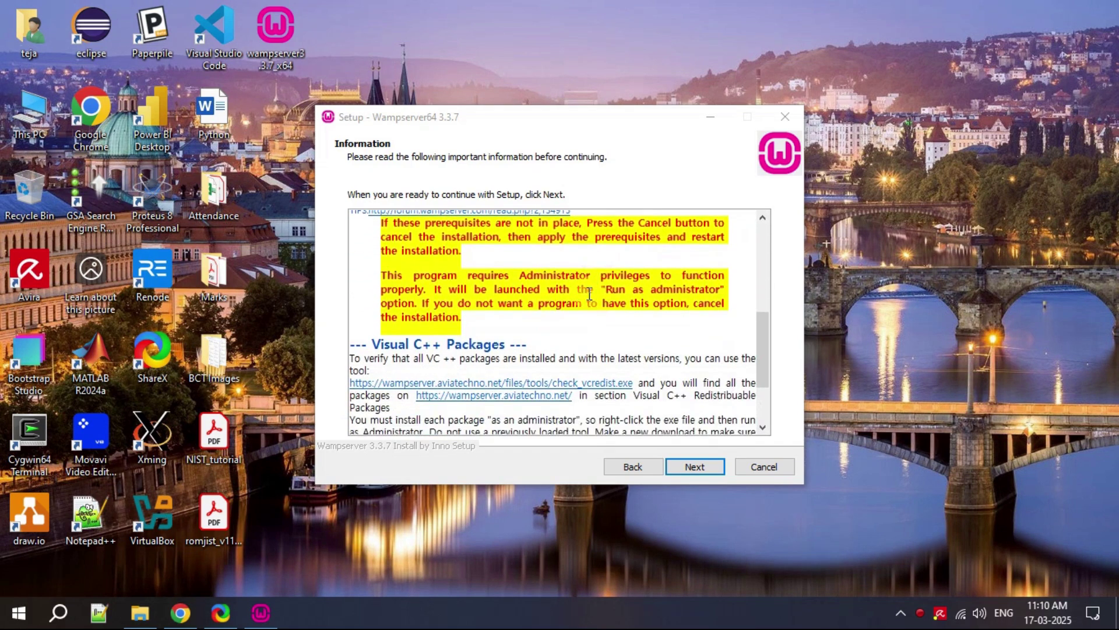
pyautogui.scroll(-2, 395, 312)
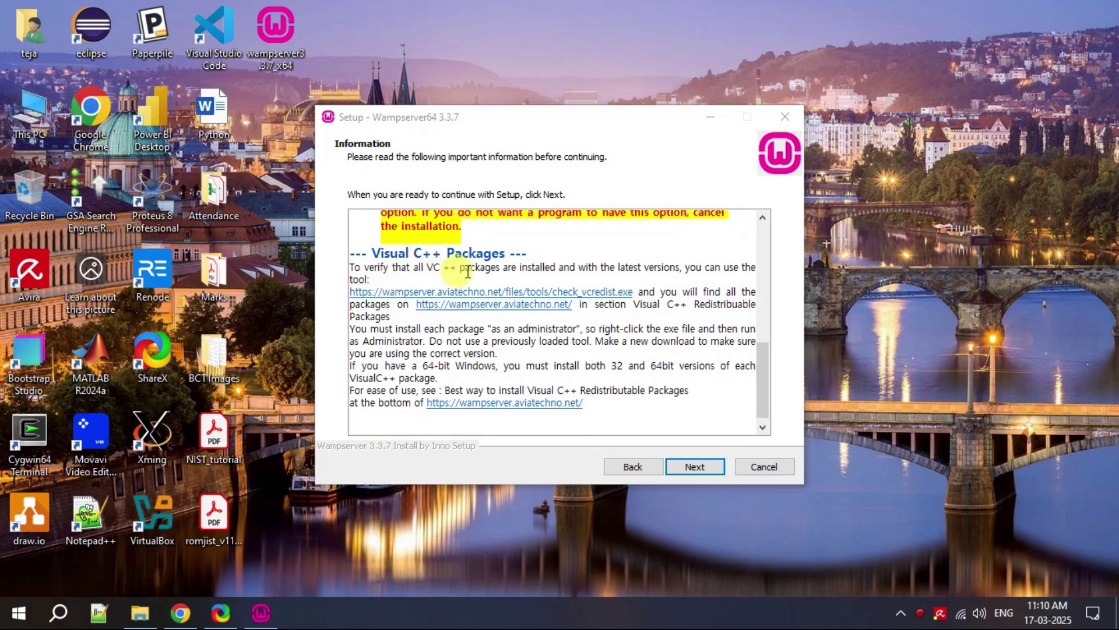
pyautogui.click(620, 300)
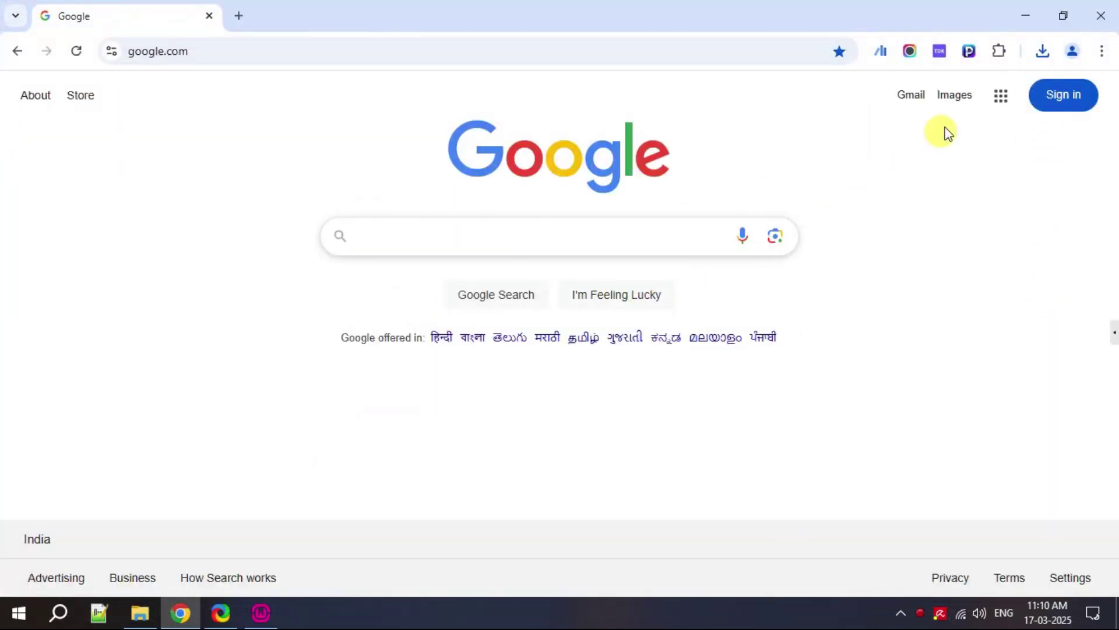
pyautogui.click(1043, 53)
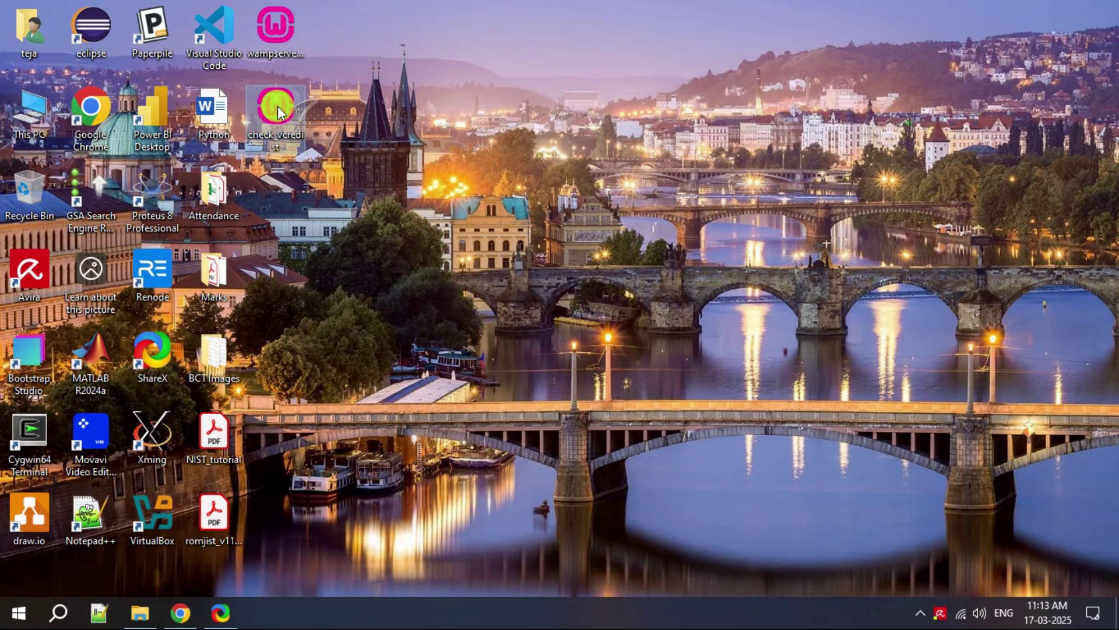
# - Run check_vcredist from the desktop in English, answer Yes to using PHP 5.3 or 5.4, and start the VC++ verification
pyautogui.doubleClick(277, 107)
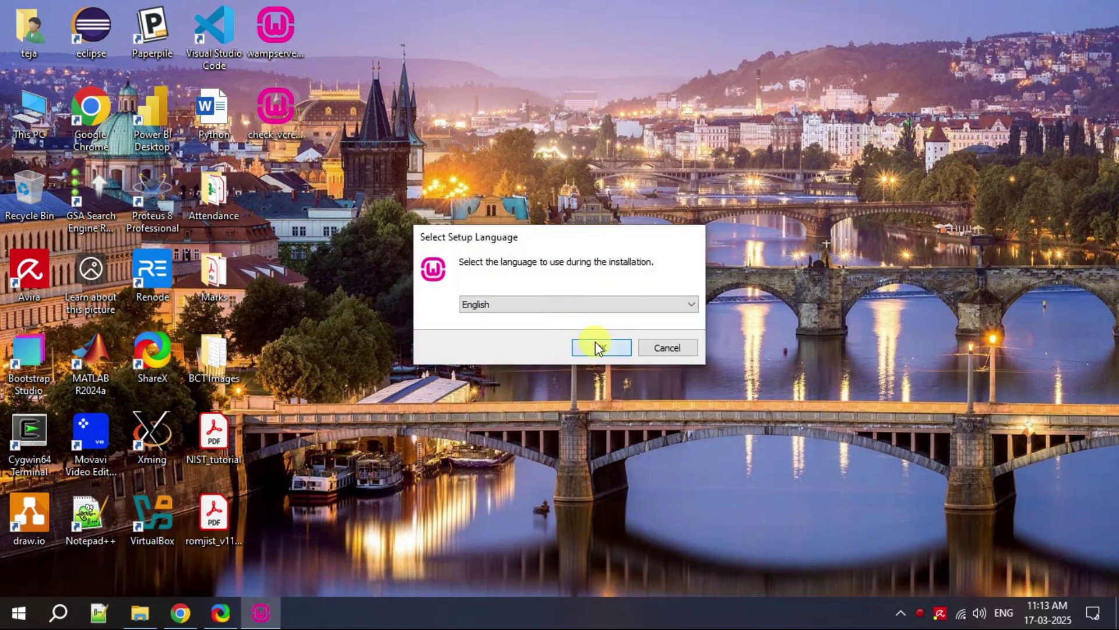
pyautogui.click(599, 348)
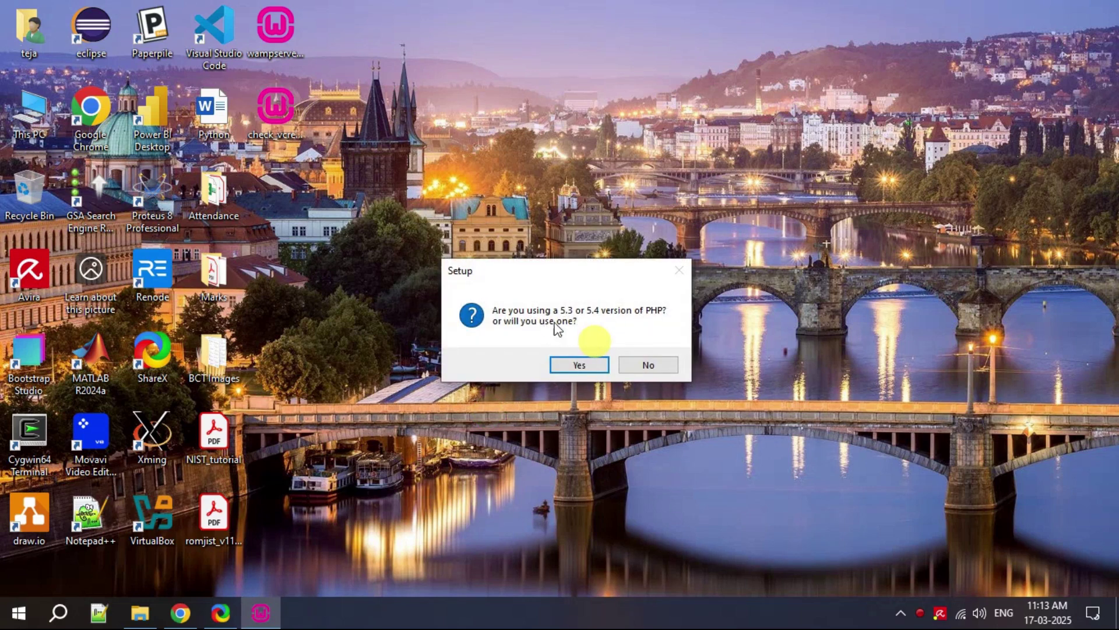
pyautogui.click(586, 364)
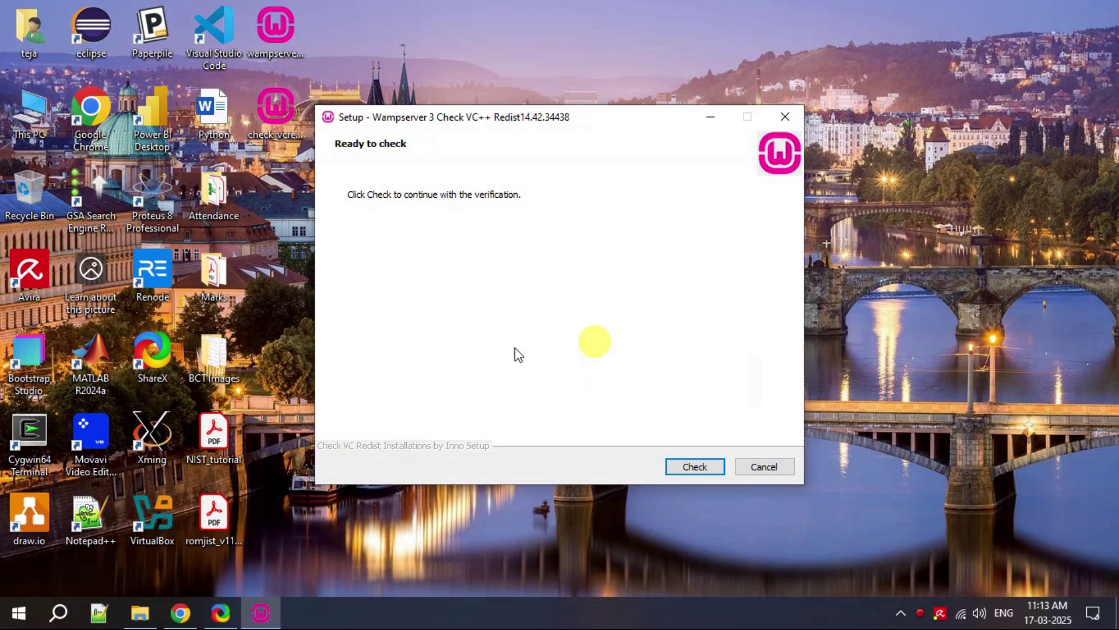
pyautogui.click(692, 466)
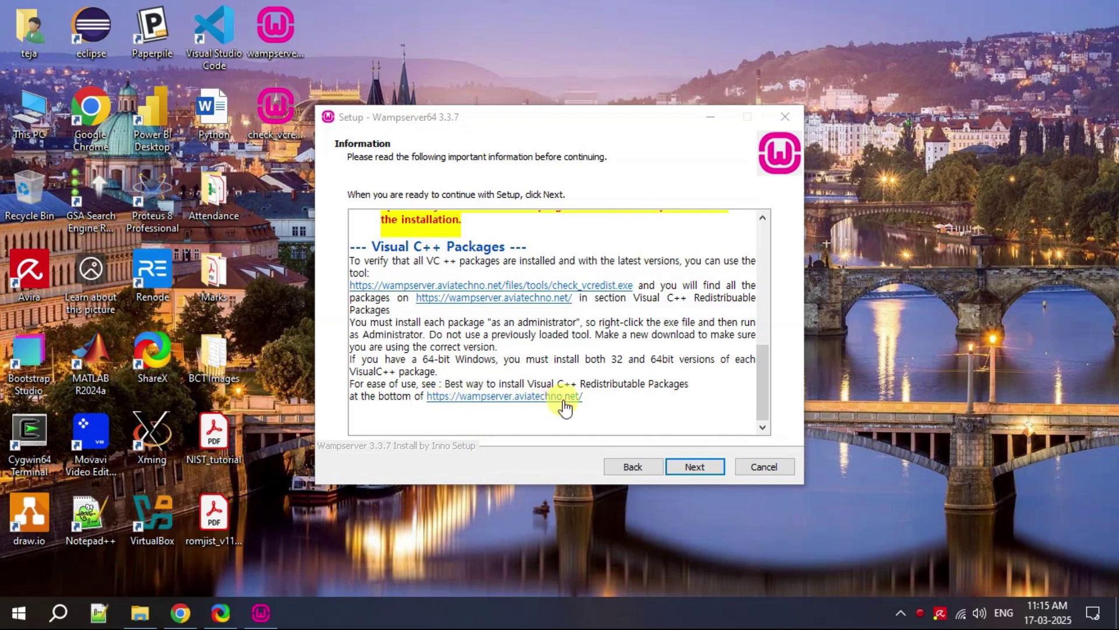
# - Open wampserver.aviatechno.net from the WampServer setup information and download the 64-bit VC 2015-2022 (VC17 x64) 14.42.34438 package
pyautogui.click(517, 403)
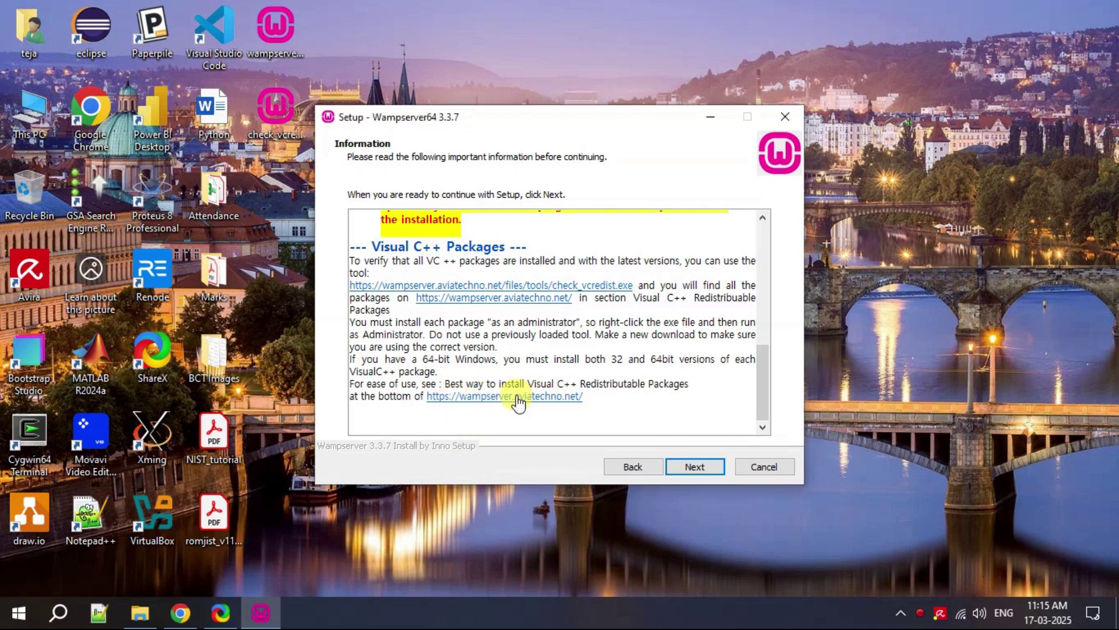
pyautogui.click(517, 399)
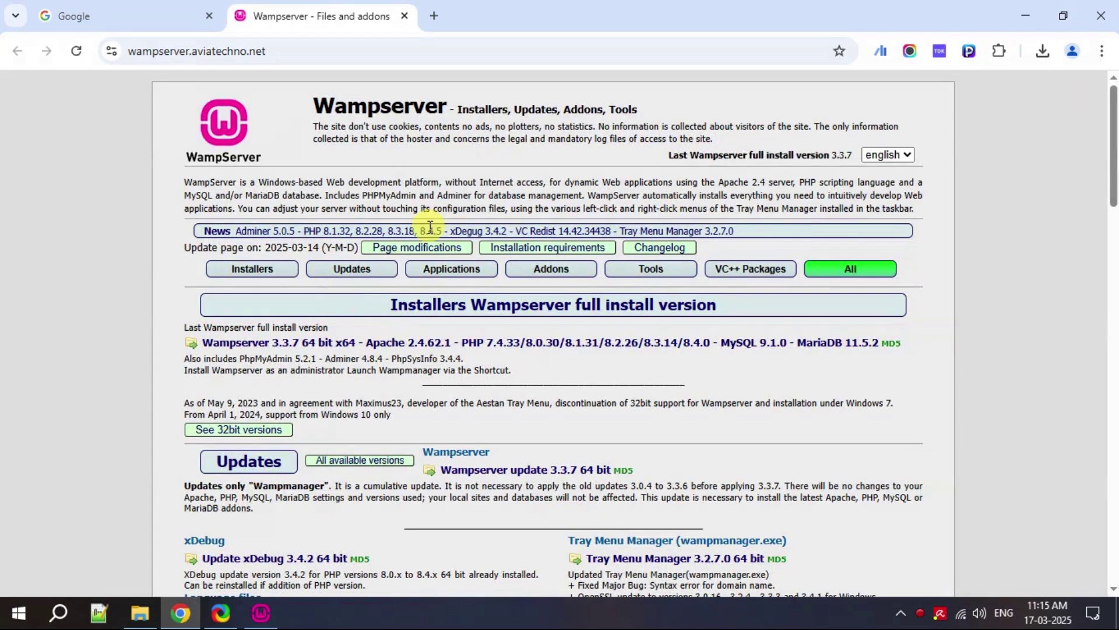
pyautogui.scroll(-9, 382, 275)
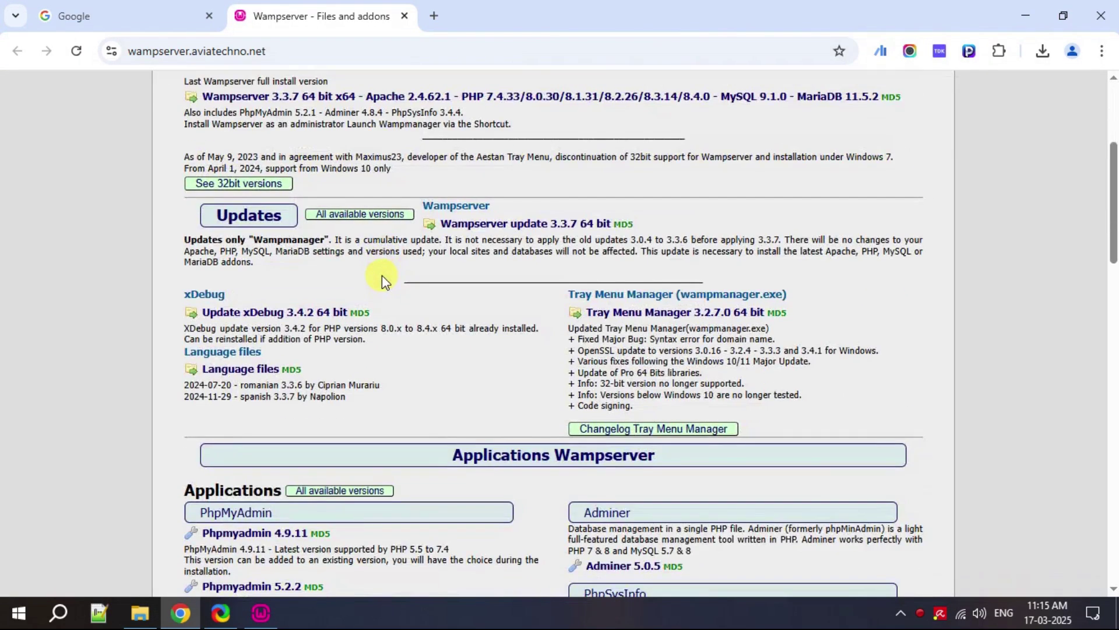
pyautogui.scroll(-8, 467, 268)
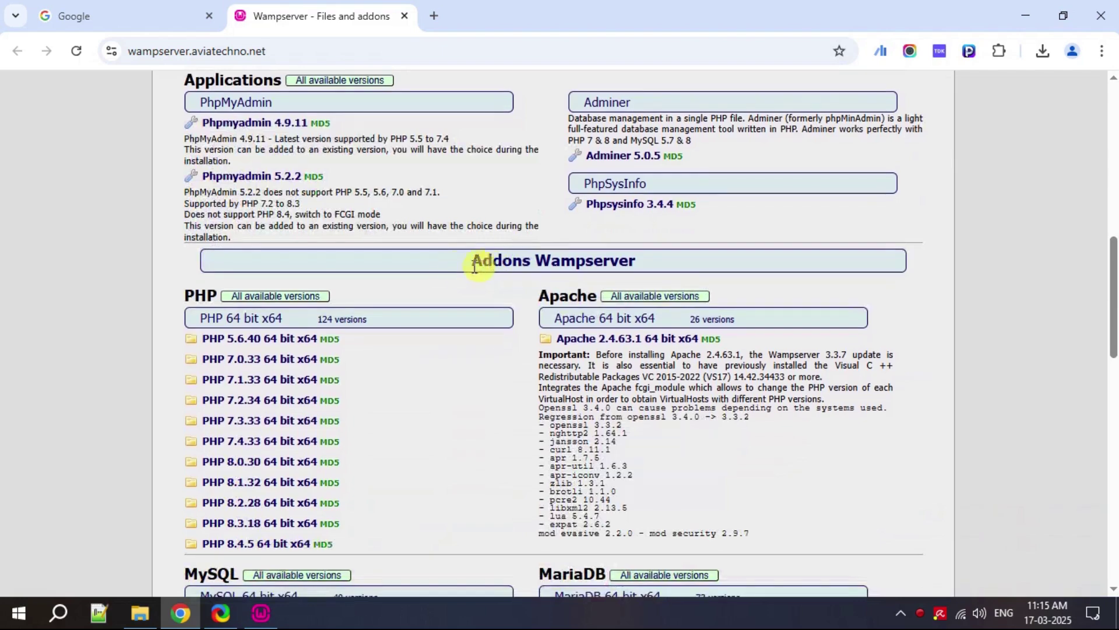
pyautogui.scroll(-12, 453, 267)
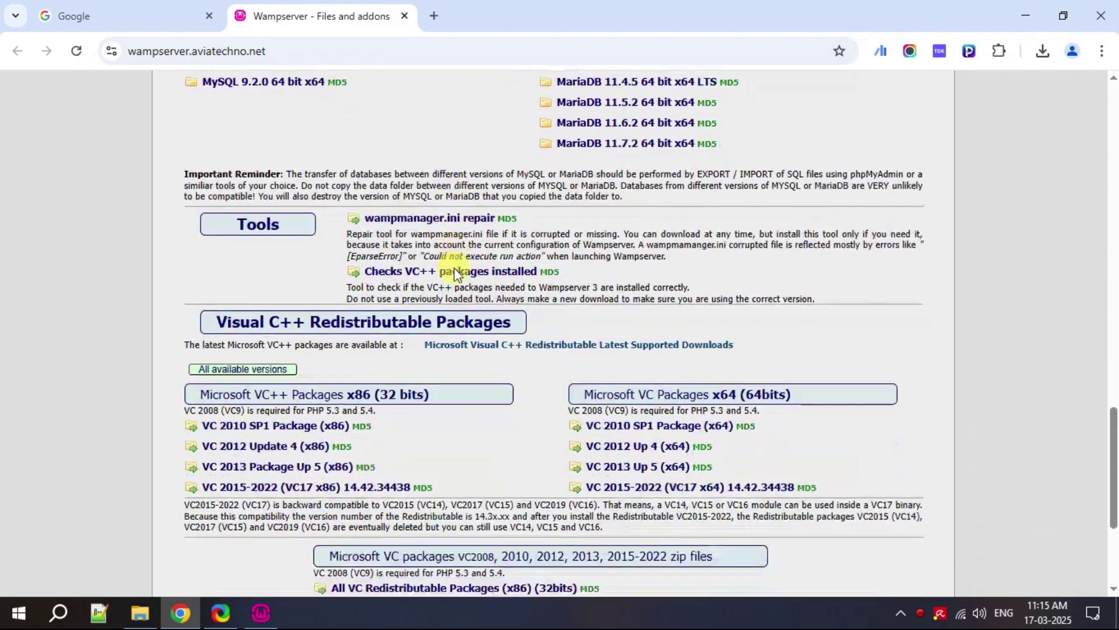
pyautogui.scroll(1, 453, 274)
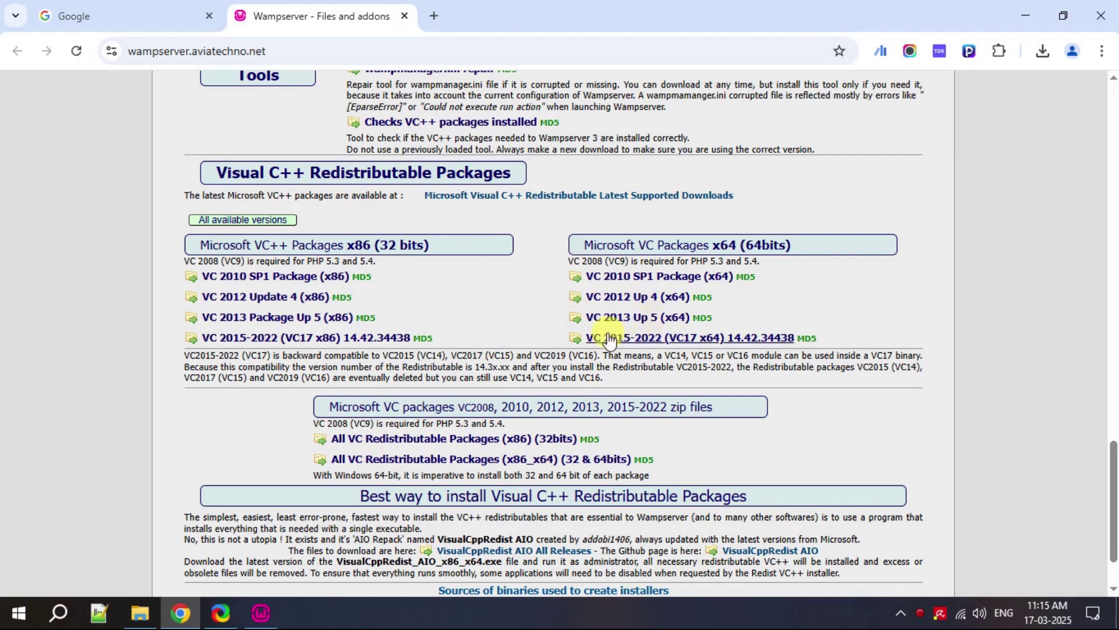
pyautogui.click(664, 344)
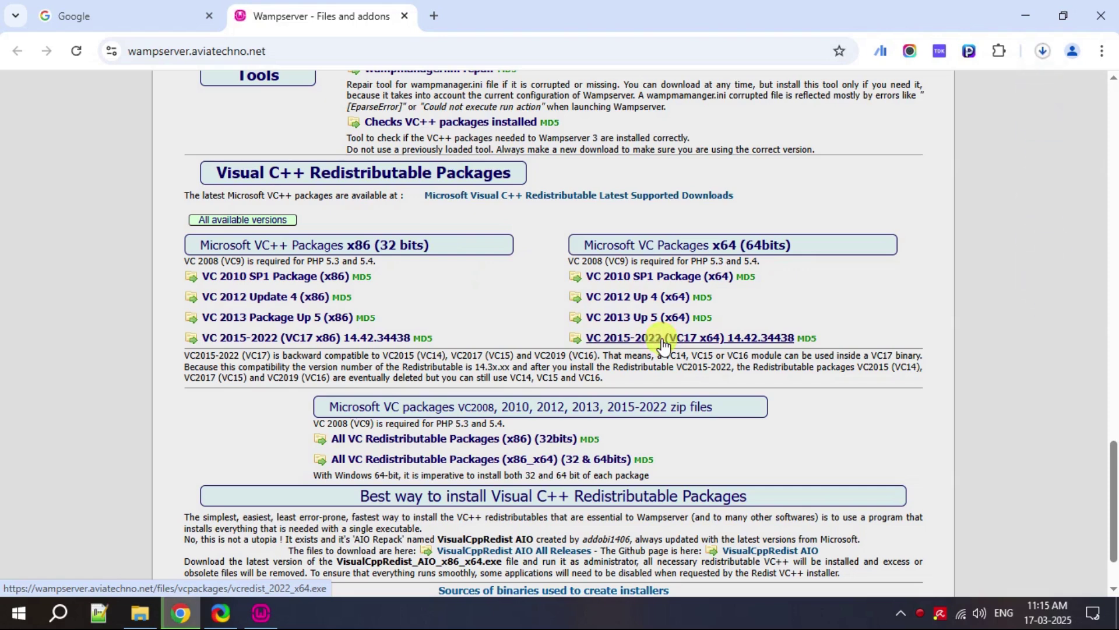
pyautogui.click(1042, 50)
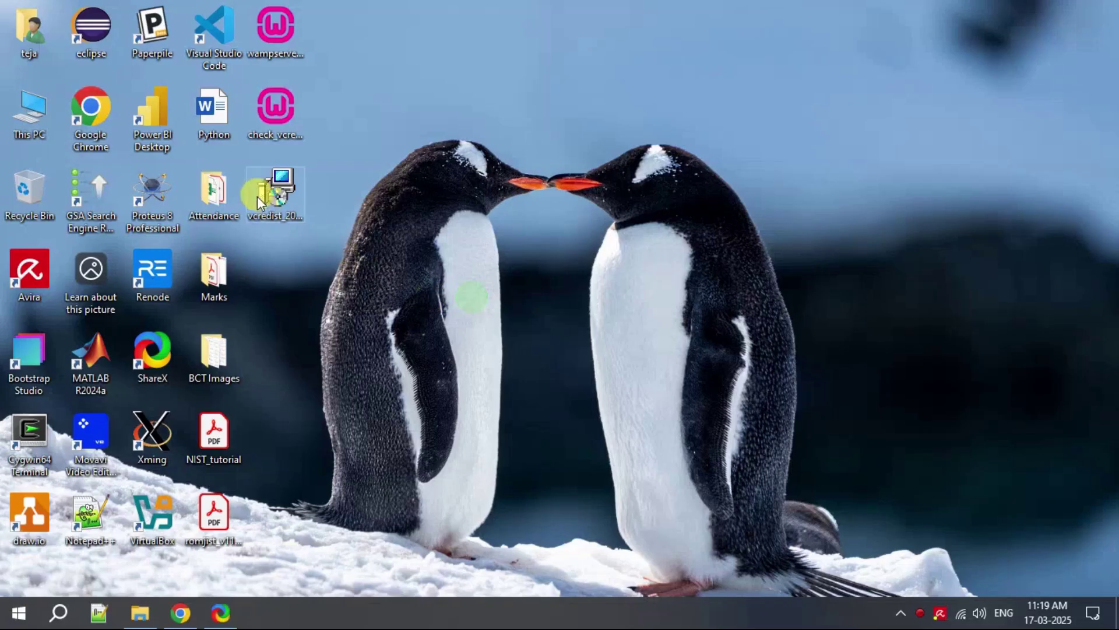
# - Install the downloaded Microsoft Visual C++ 2015-2022 Redistributable (x64), agreeing to its license terms, and restart the computer
pyautogui.doubleClick(294, 188)
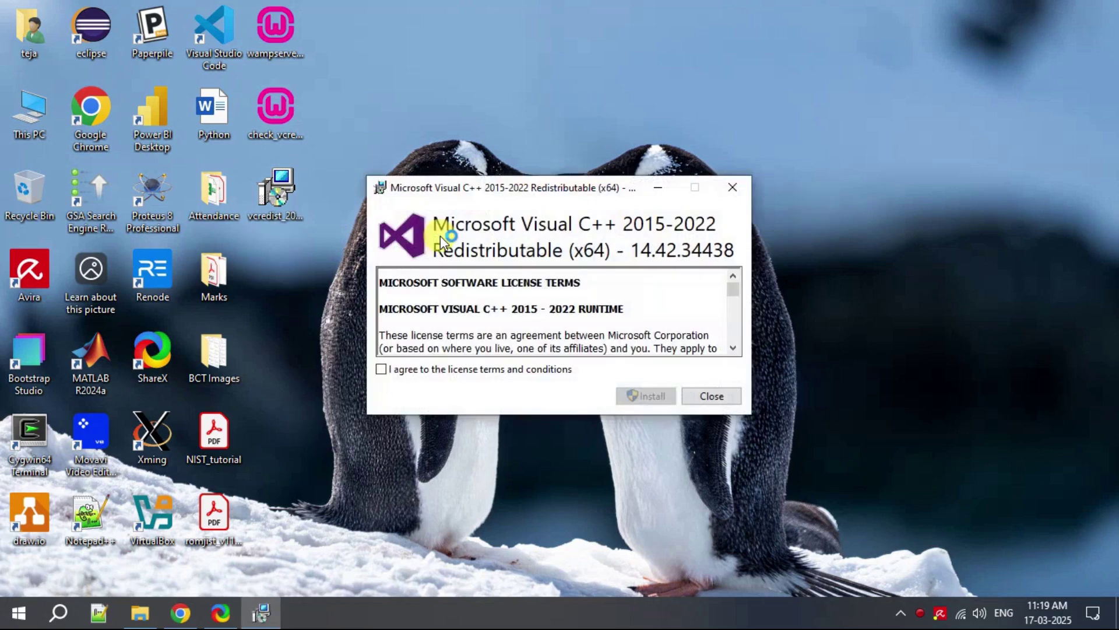
pyautogui.click(396, 369)
pyautogui.click(647, 396)
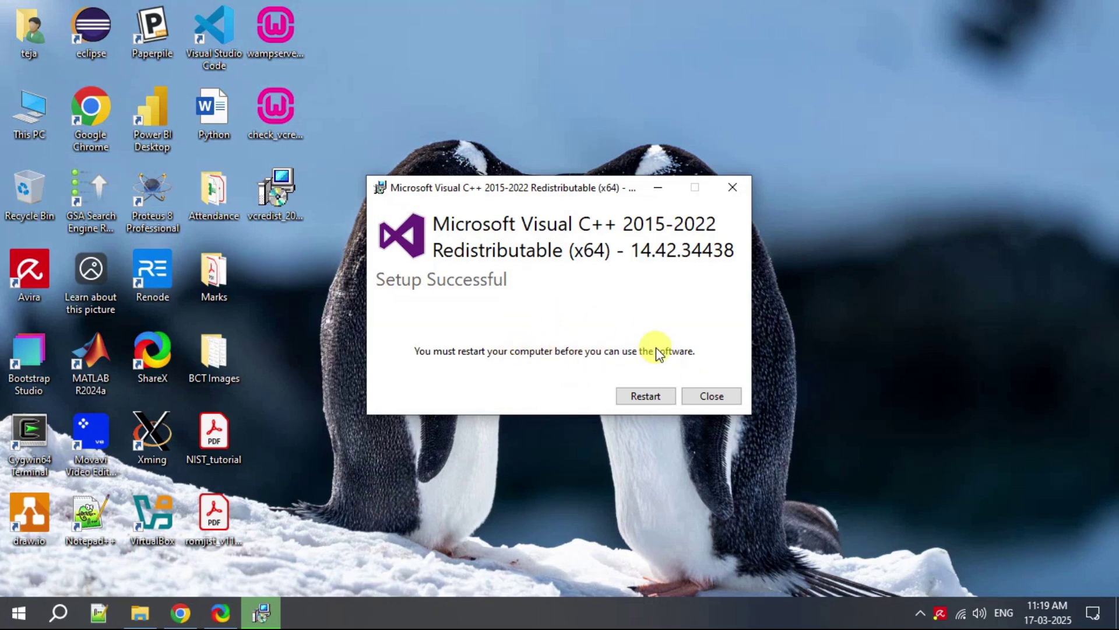
pyautogui.click(627, 394)
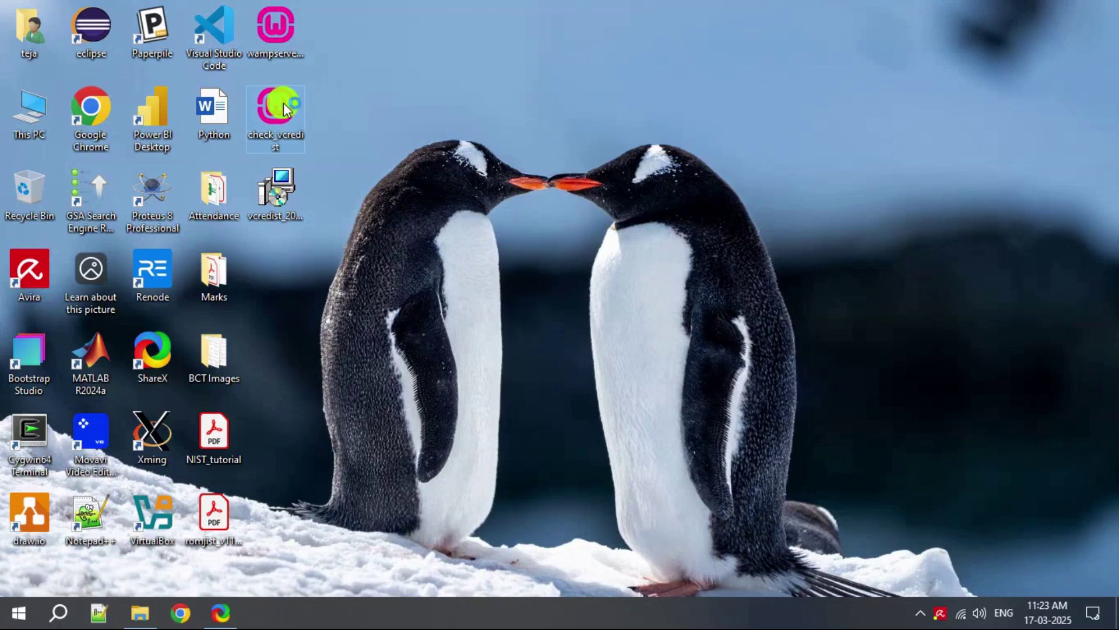
# - Run check_vcredist again in English, answer Yes to using PHP 5.3 or 5.4, and carry out the VC++ verification
pyautogui.doubleClick(284, 102)
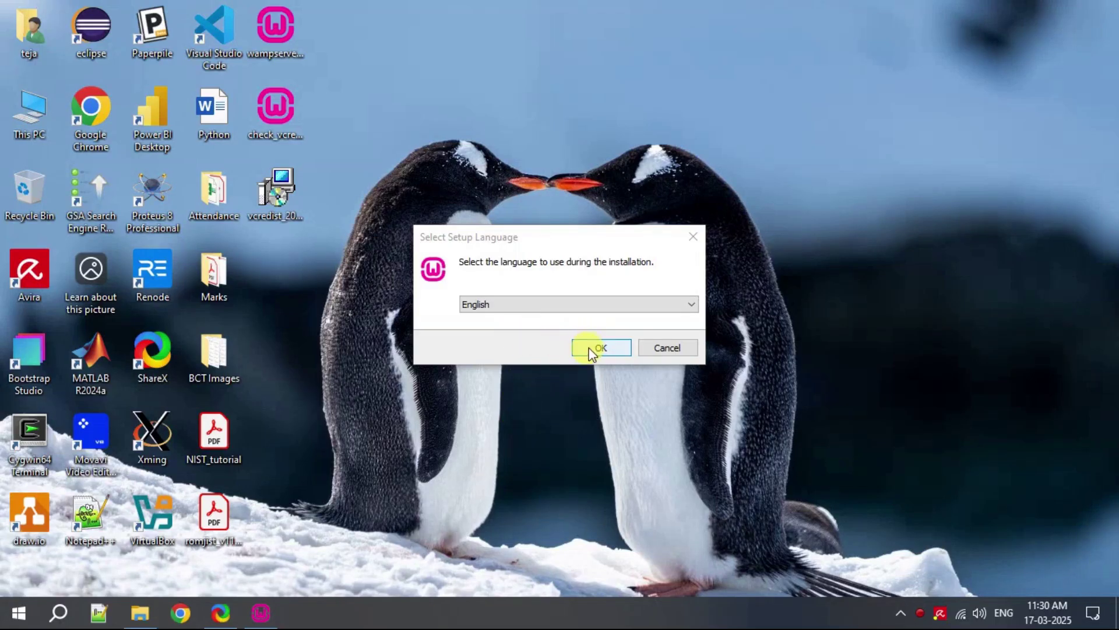
pyautogui.click(590, 348)
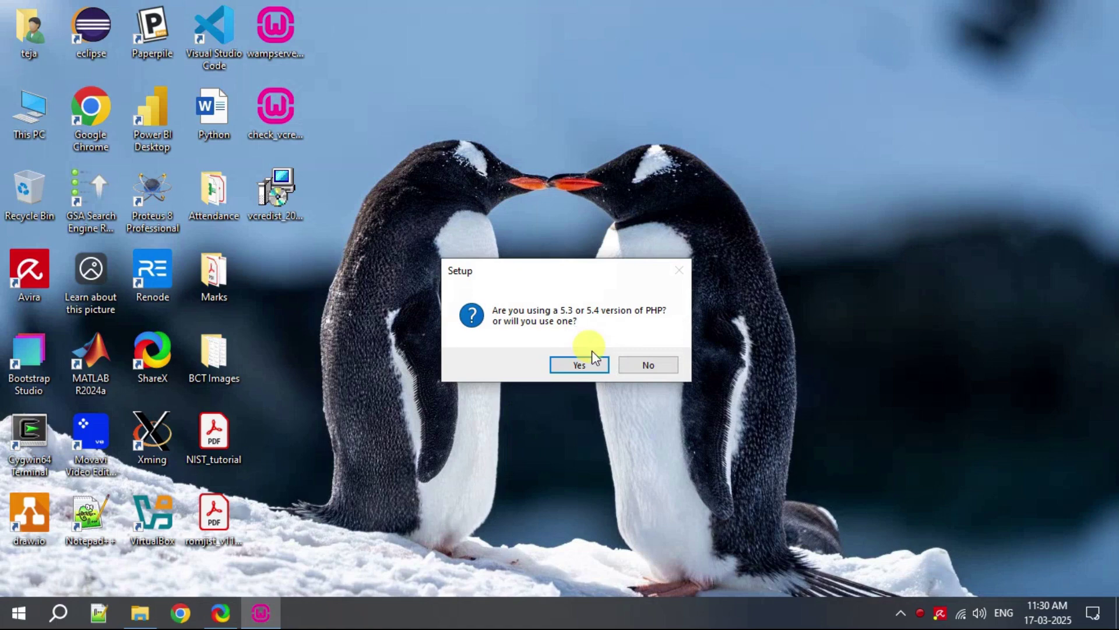
pyautogui.click(579, 364)
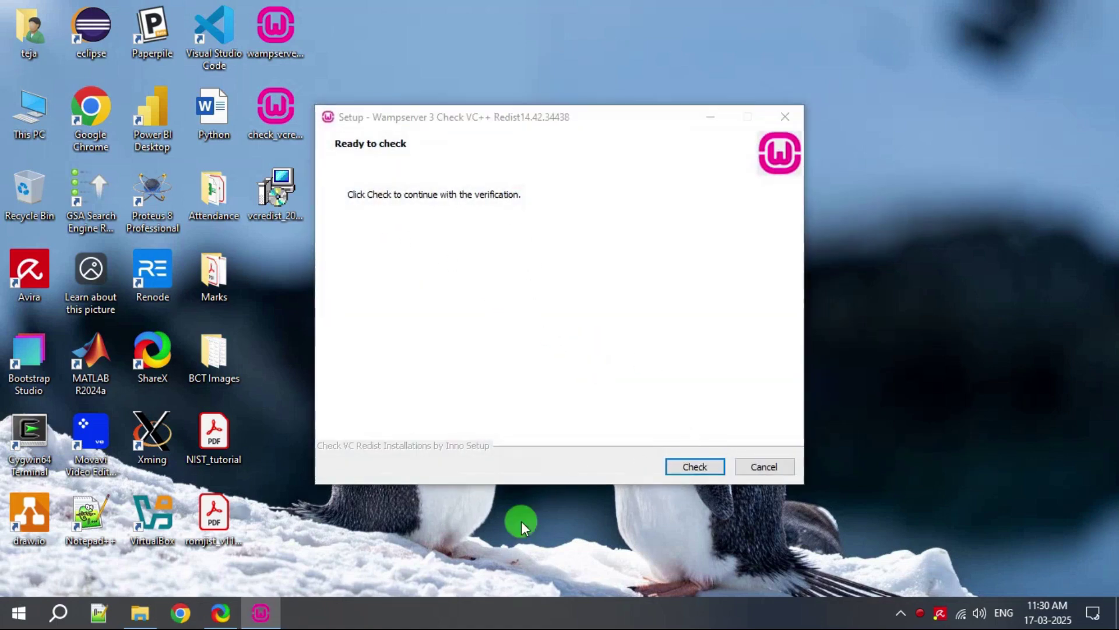
pyautogui.click(697, 465)
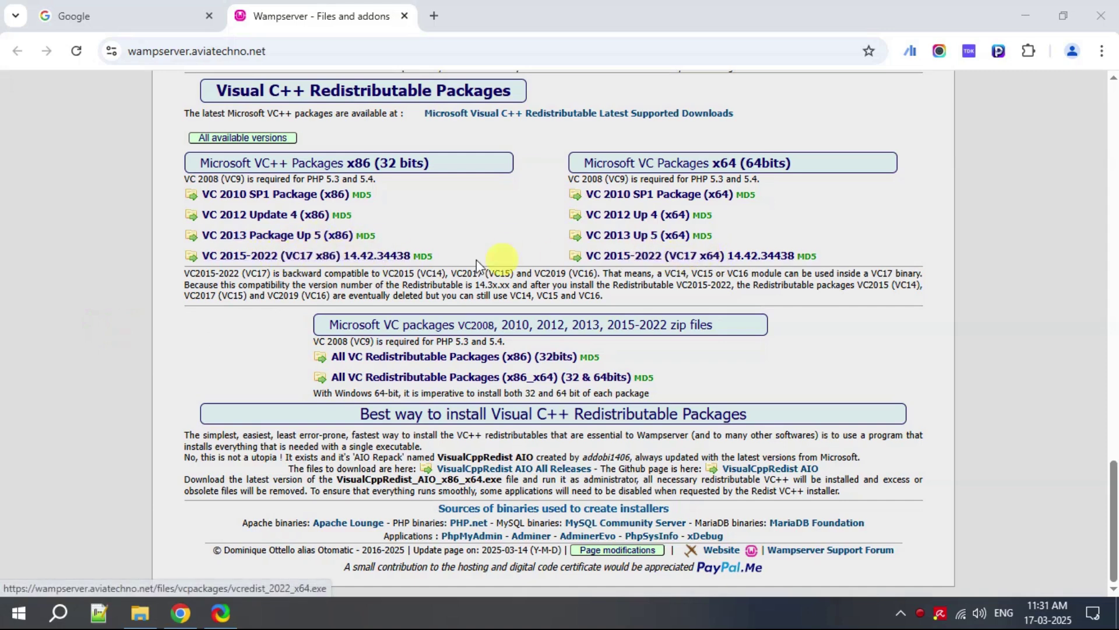
# - Download the 32-bit VC 2015-2022 (VC17 x86) 14.42.34438 package from wampserver.aviatechno.net and check its download
pyautogui.click(308, 255)
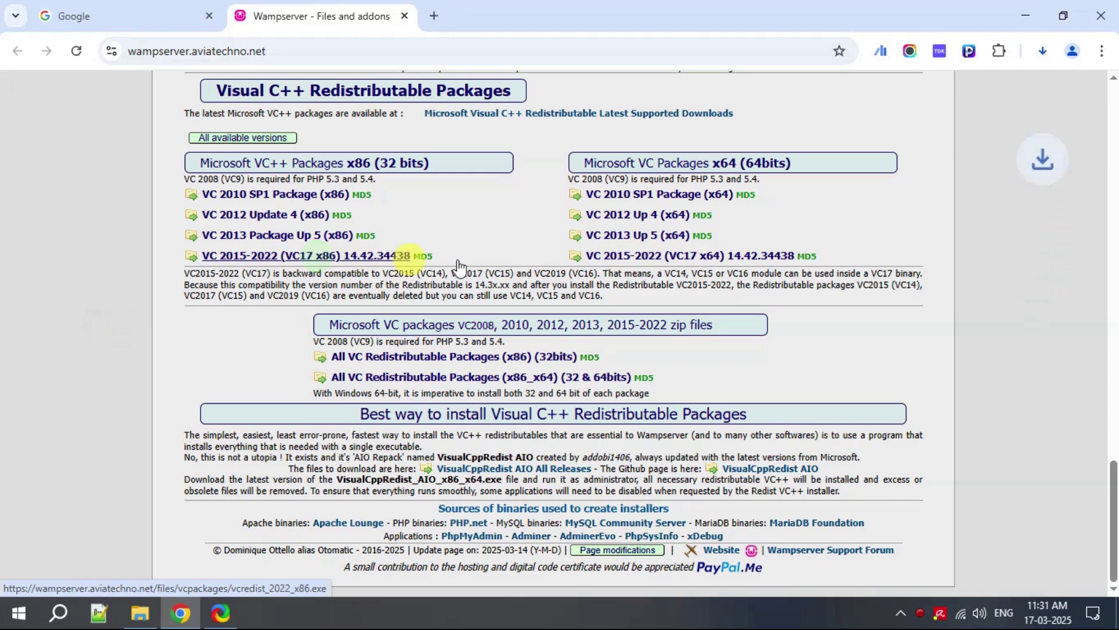
pyautogui.click(1042, 51)
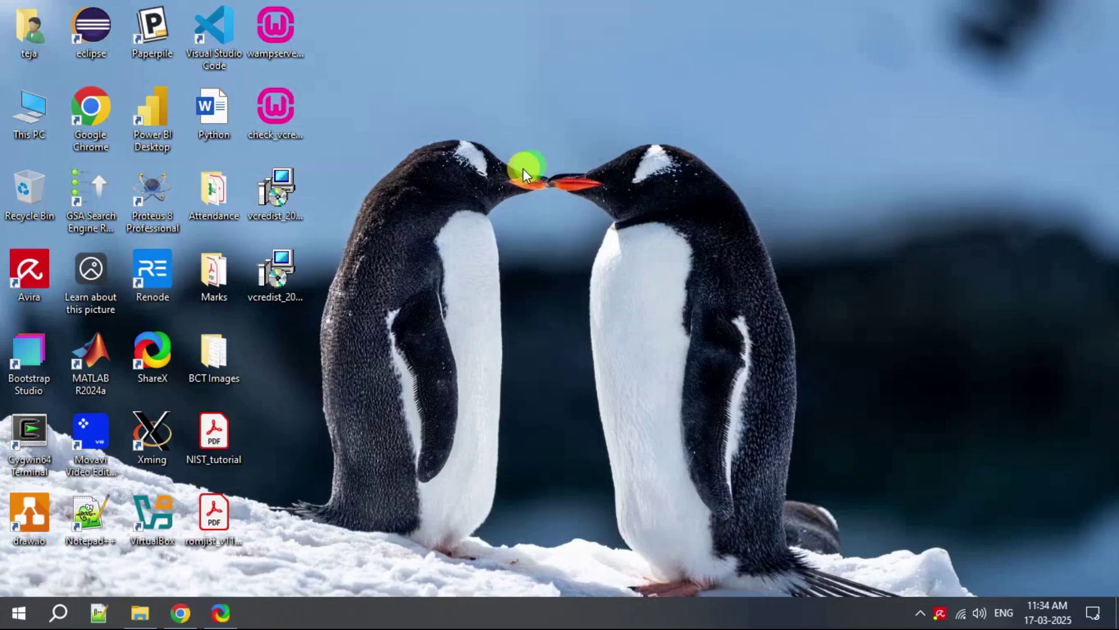
# - Launch the WampServer 3.3.7 x64 installer in English, accept the license agreement, and proceed past the prerequisite information
pyautogui.doubleClick(291, 34)
pyautogui.click(601, 348)
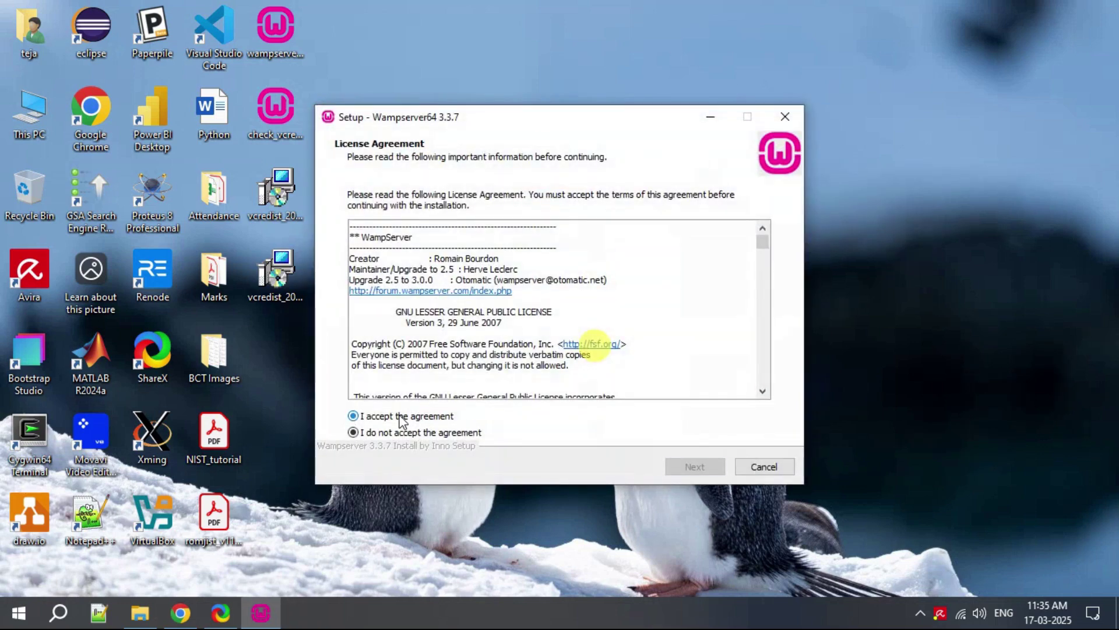
pyautogui.click(401, 418)
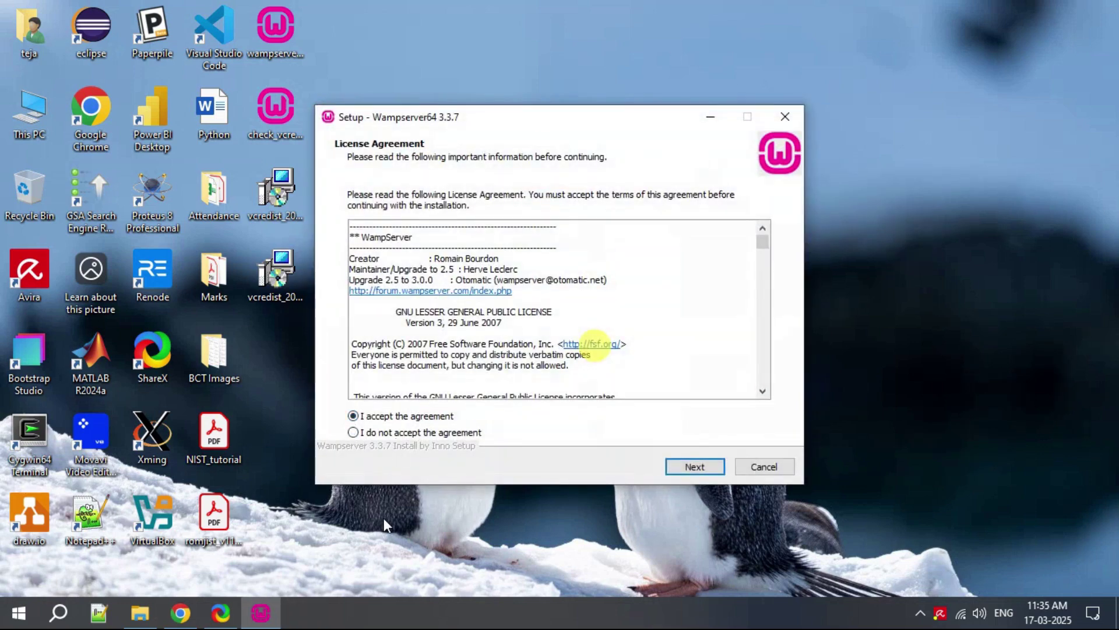
pyautogui.click(695, 467)
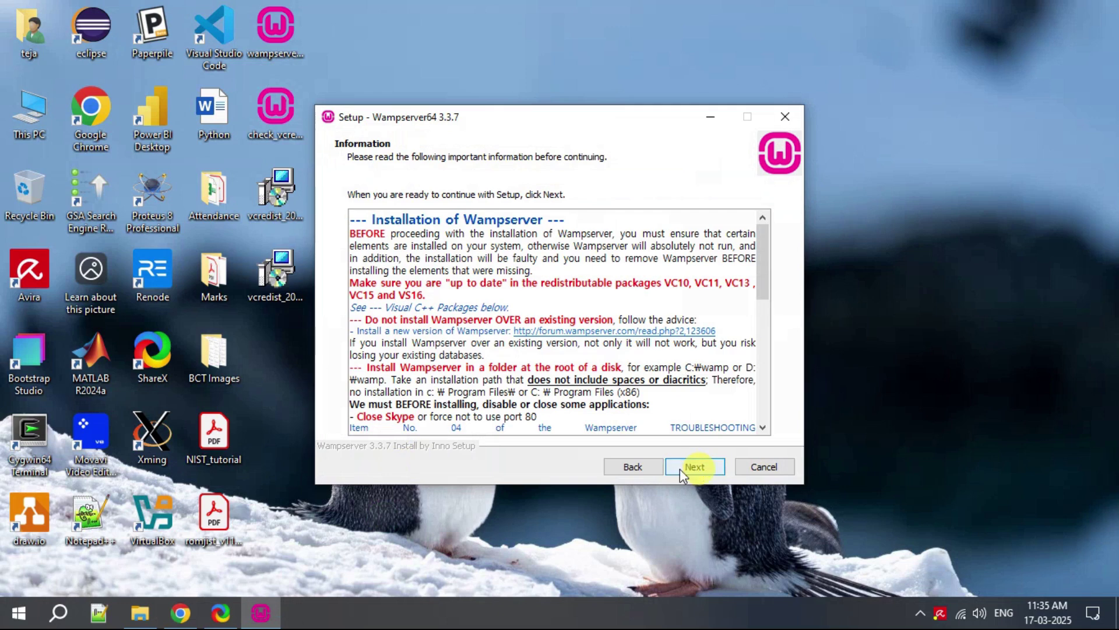
pyautogui.click(700, 466)
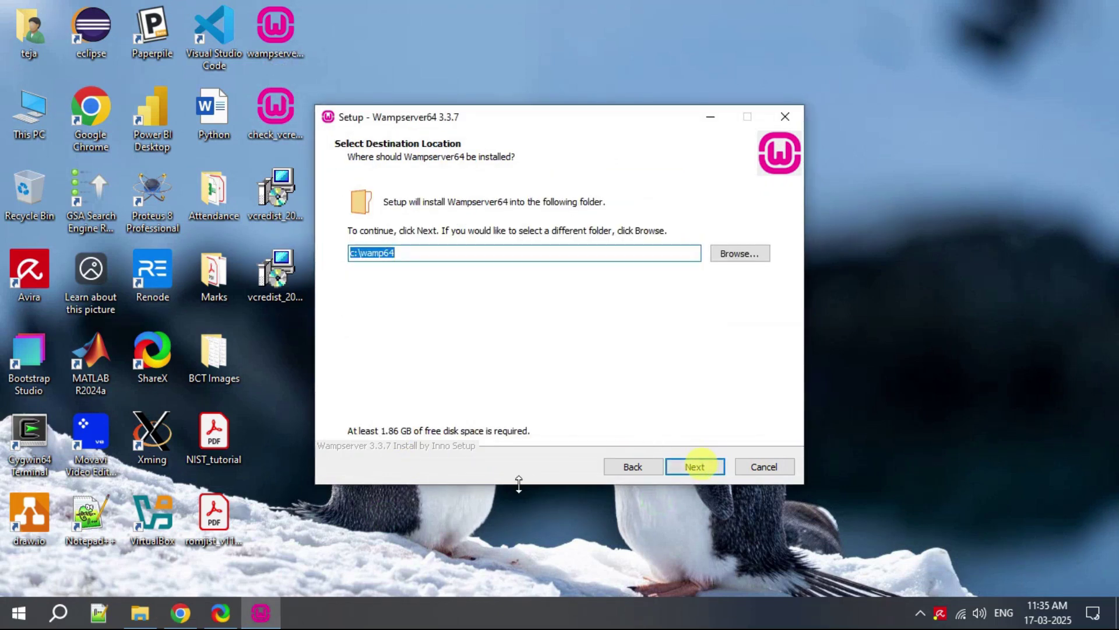
# - Keep c:\wamp64 as the destination folder and continue with the Wampserver64 installation
pyautogui.click(397, 273)
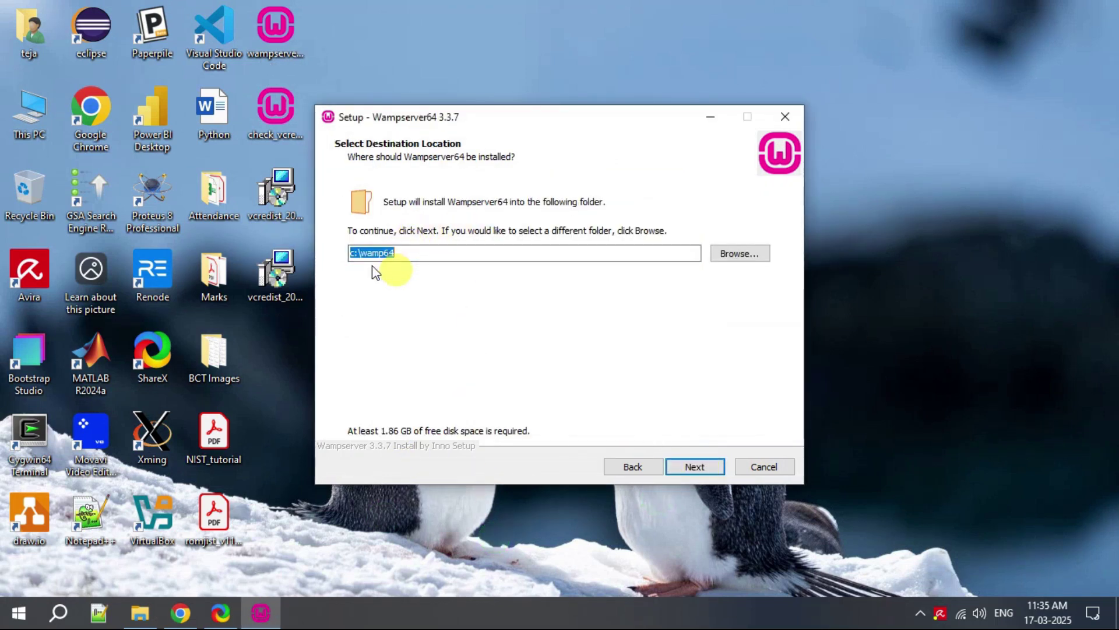
pyautogui.click(375, 492)
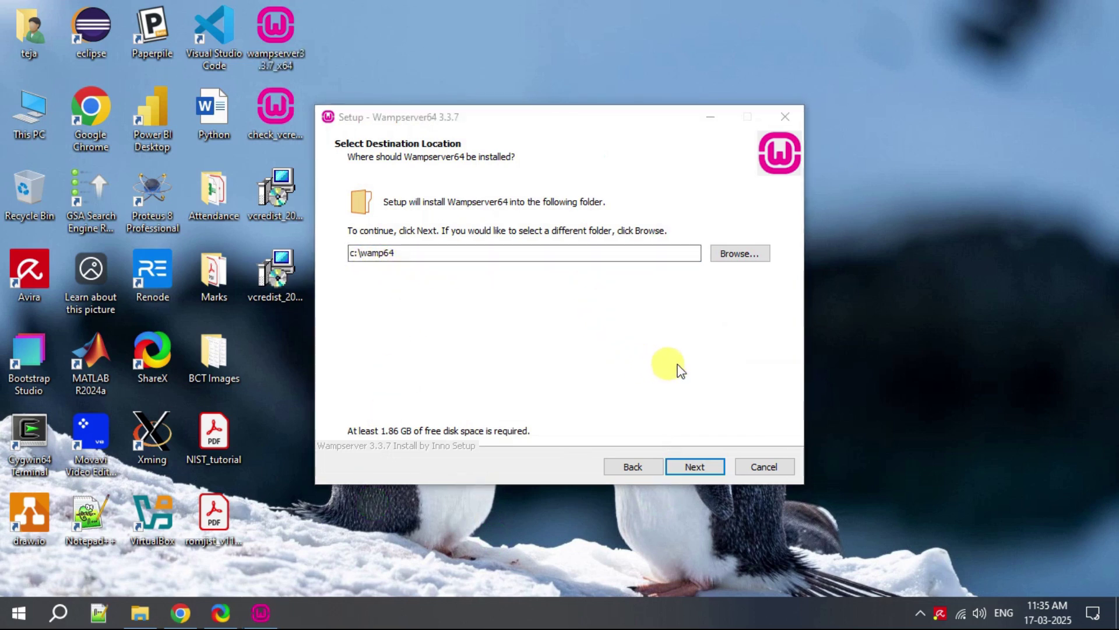
pyautogui.click(695, 467)
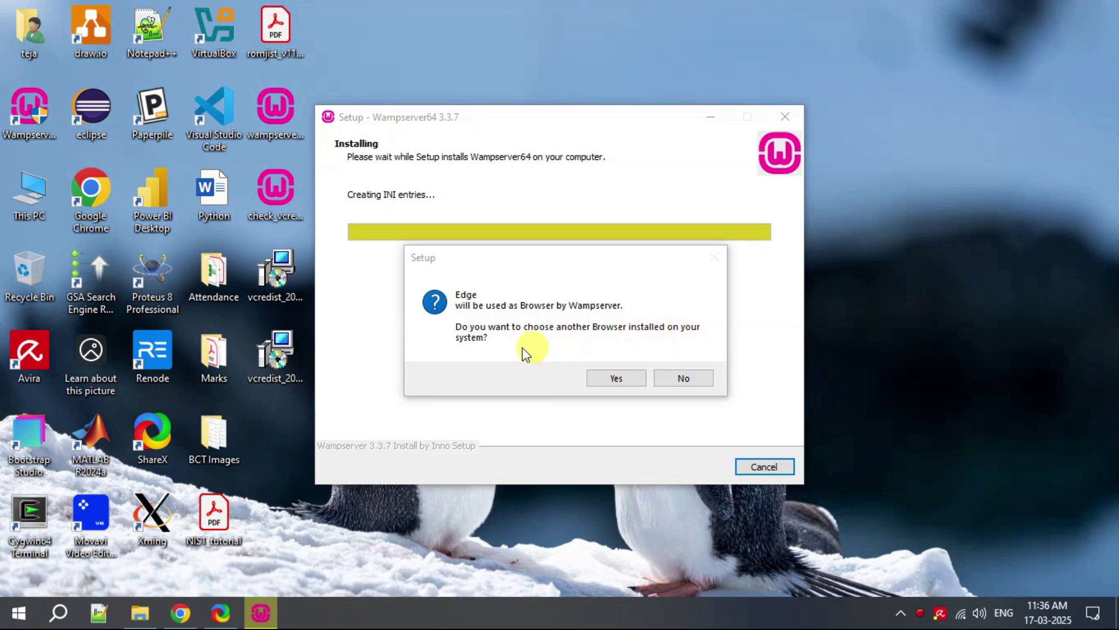
# - Choose chrome from C:\Program Files\Google\Chrome\Application as the browser used by Wampserver
pyautogui.click(613, 380)
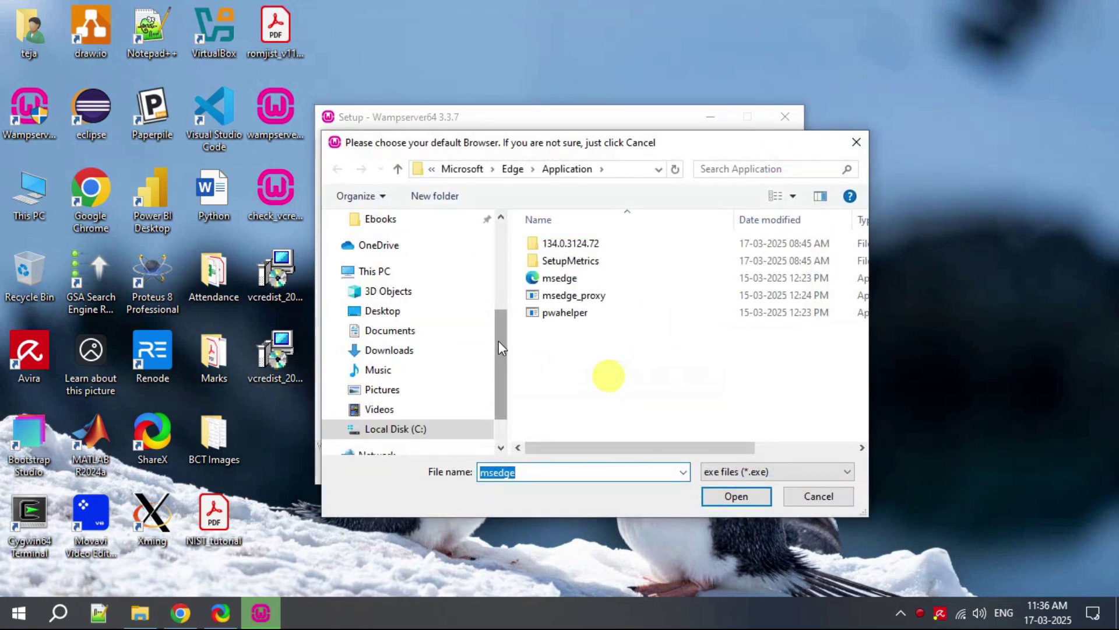
pyautogui.scroll(-1, 499, 340)
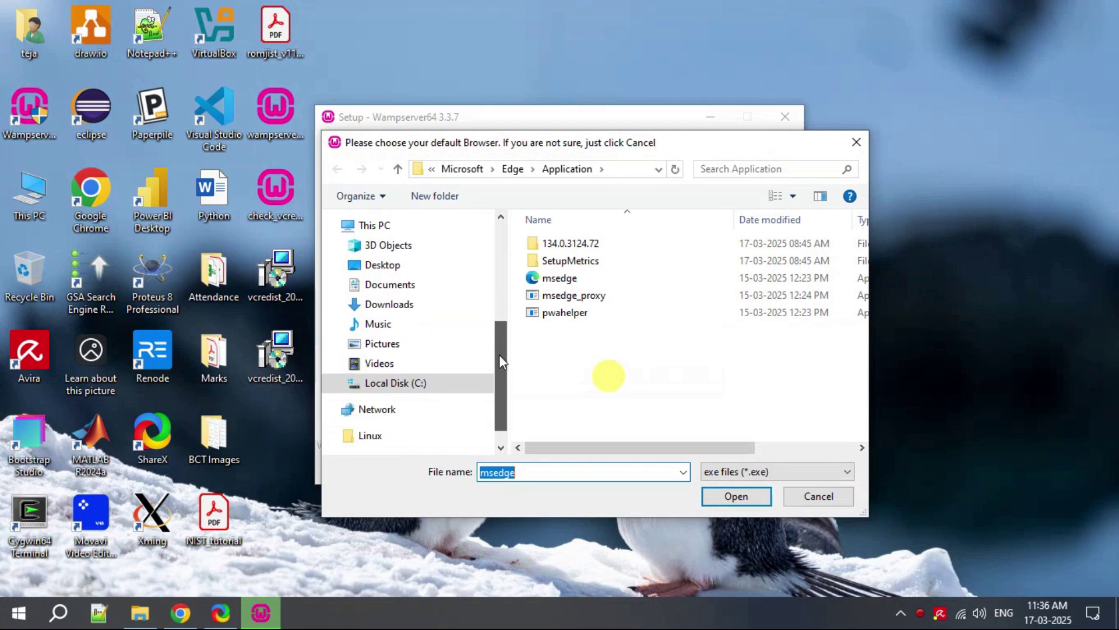
pyautogui.click(432, 380)
pyautogui.doubleClick(585, 331)
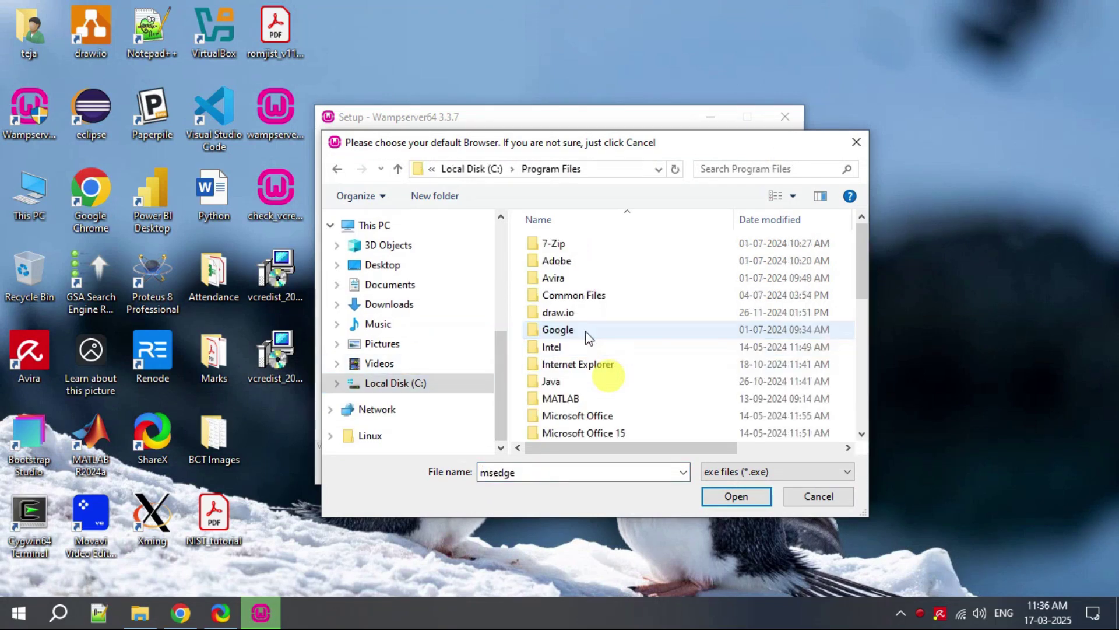
pyautogui.doubleClick(563, 332)
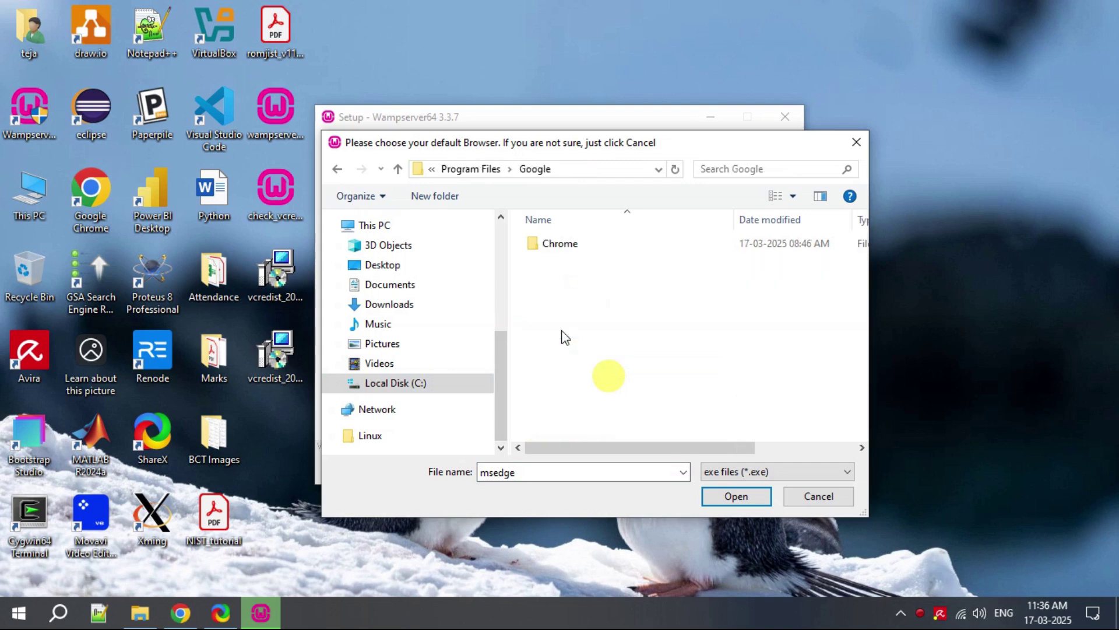
pyautogui.doubleClick(566, 250)
pyautogui.doubleClick(568, 252)
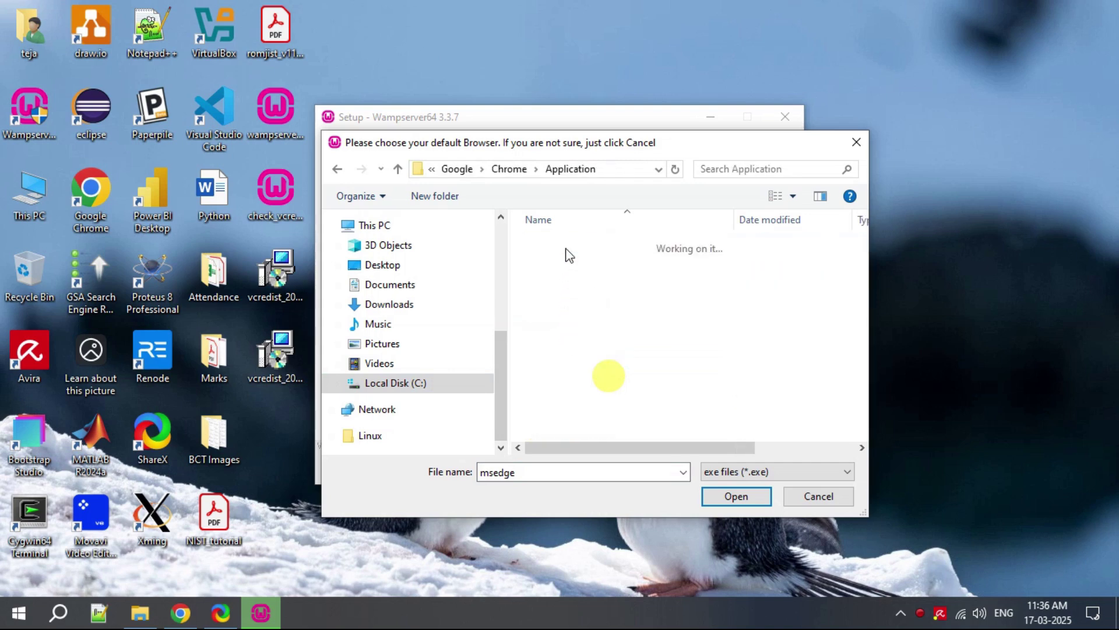
pyautogui.click(558, 283)
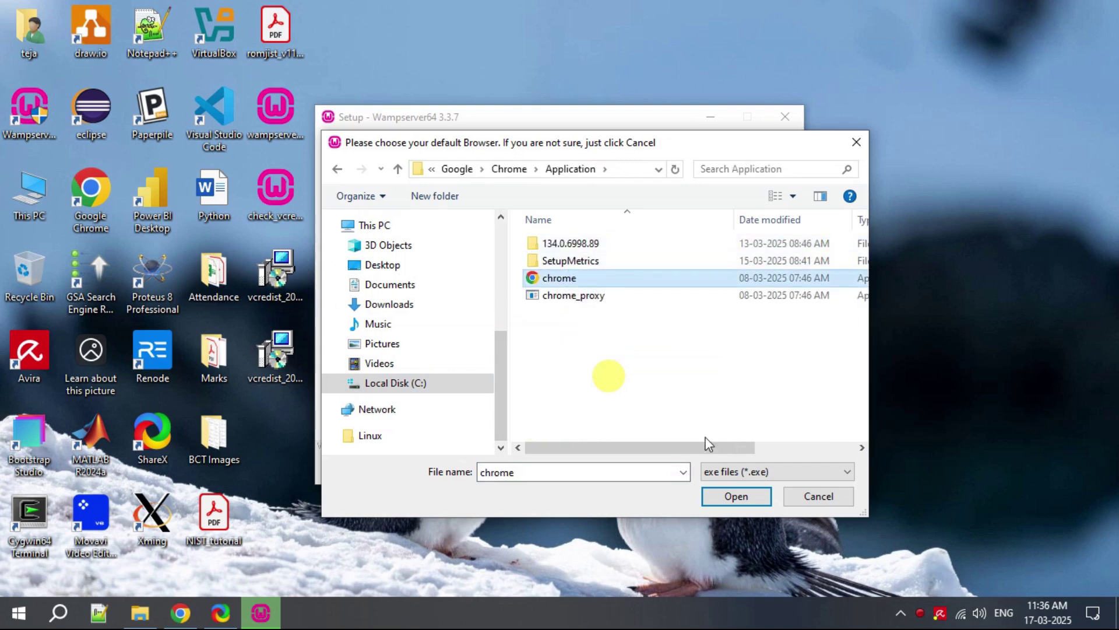
pyautogui.click(749, 494)
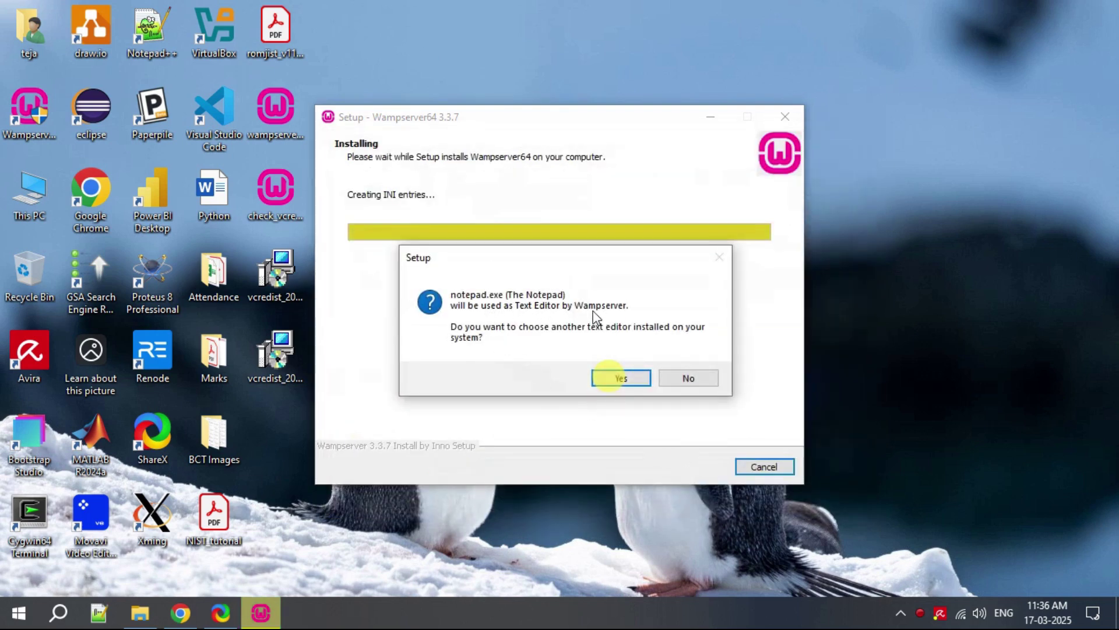
# - Choose Notepad++ from C:\Program Files\Notepad++ as the text editor used by Wampserver
pyautogui.click(623, 379)
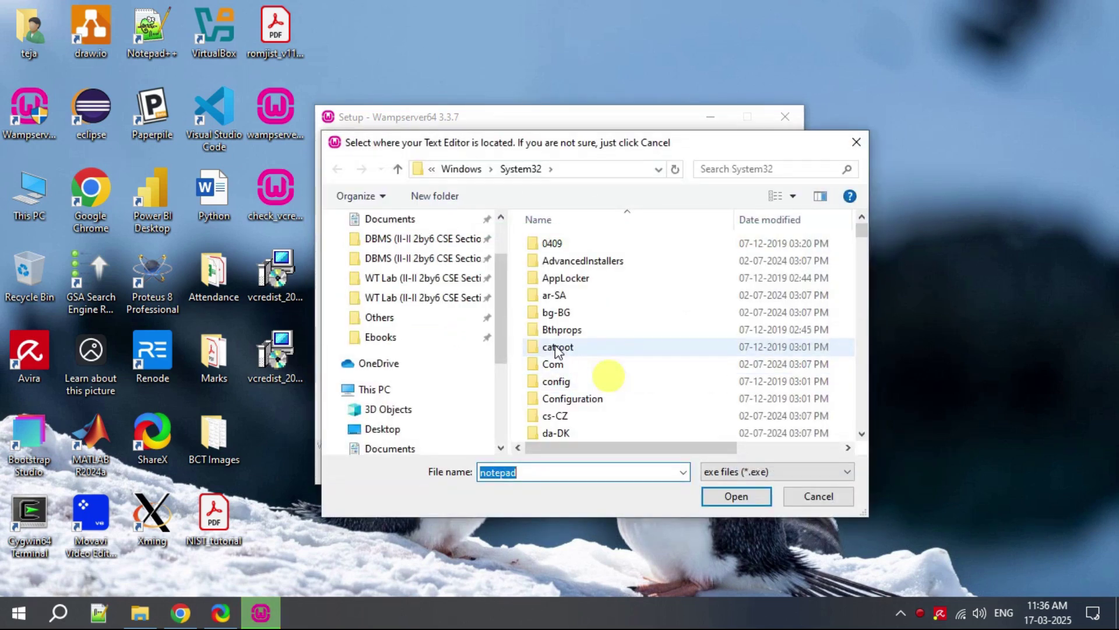
pyautogui.click(499, 528)
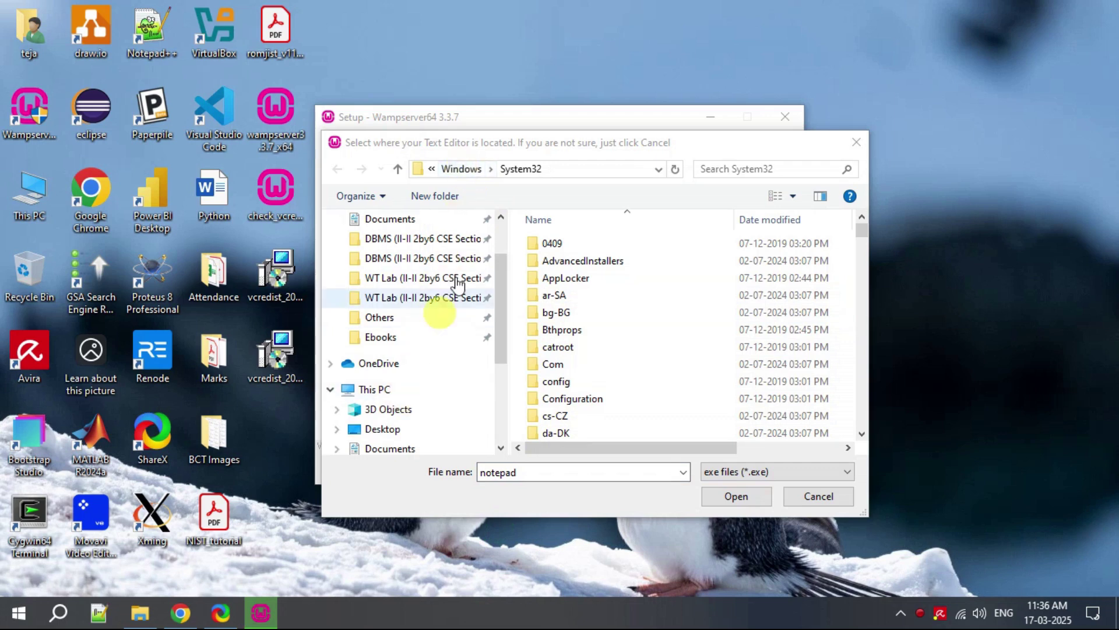
pyautogui.scroll(-3, 505, 297)
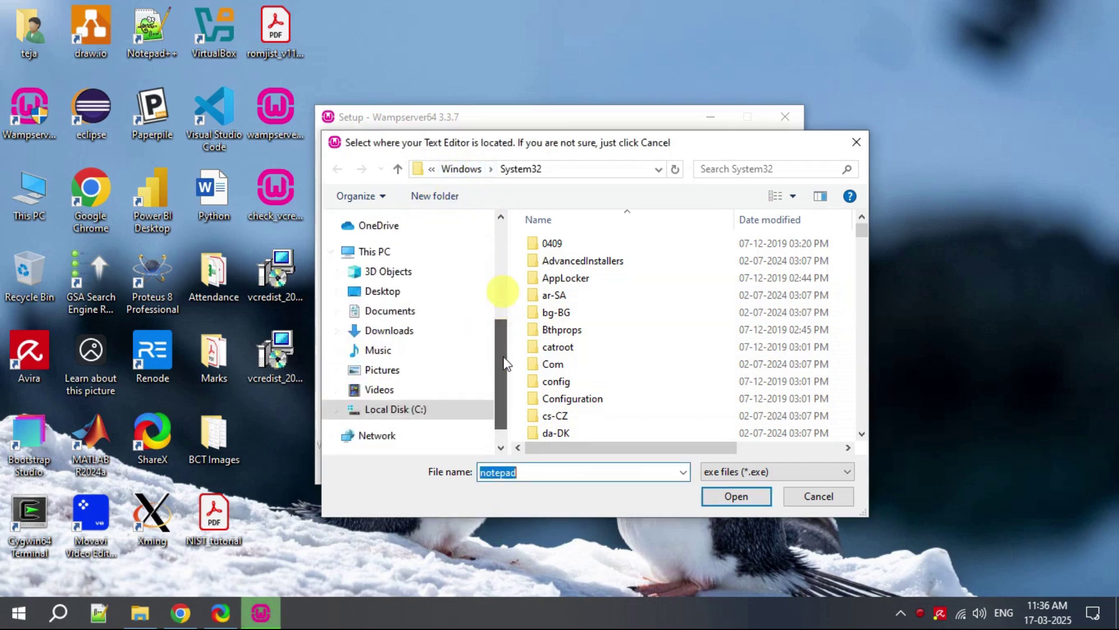
pyautogui.click(402, 411)
pyautogui.doubleClick(578, 293)
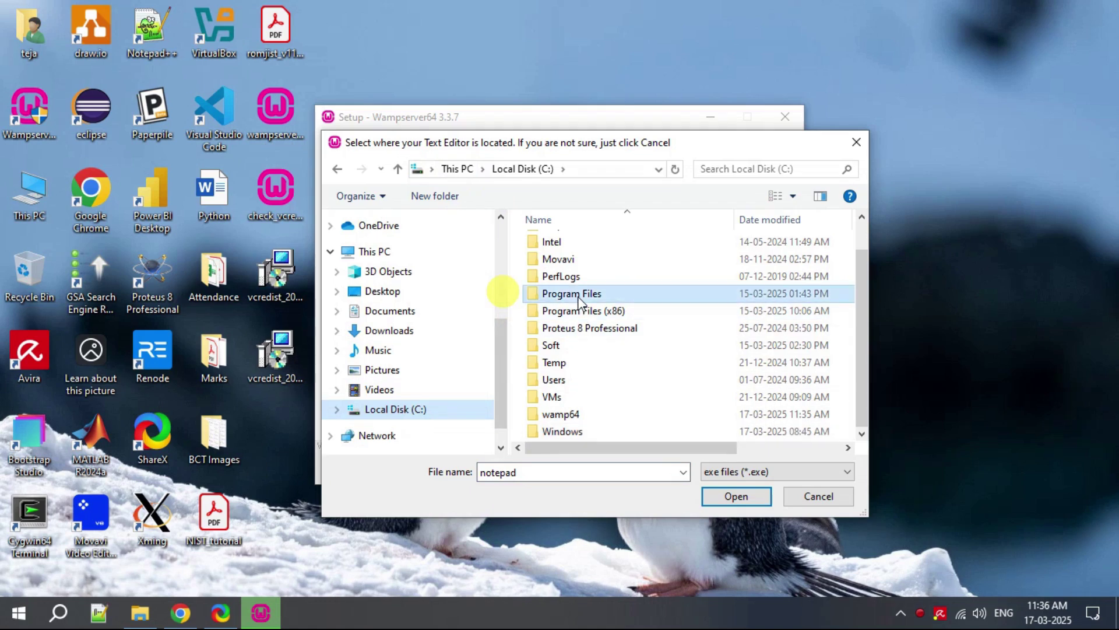
pyautogui.scroll(-3, 576, 374)
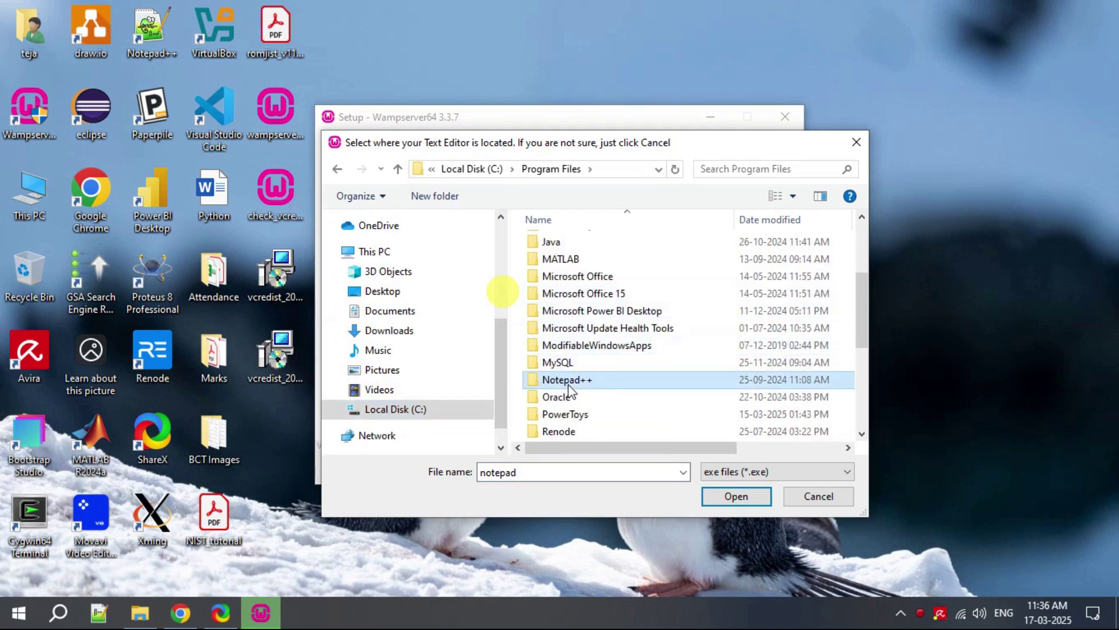
pyautogui.doubleClick(569, 380)
pyautogui.doubleClick(571, 366)
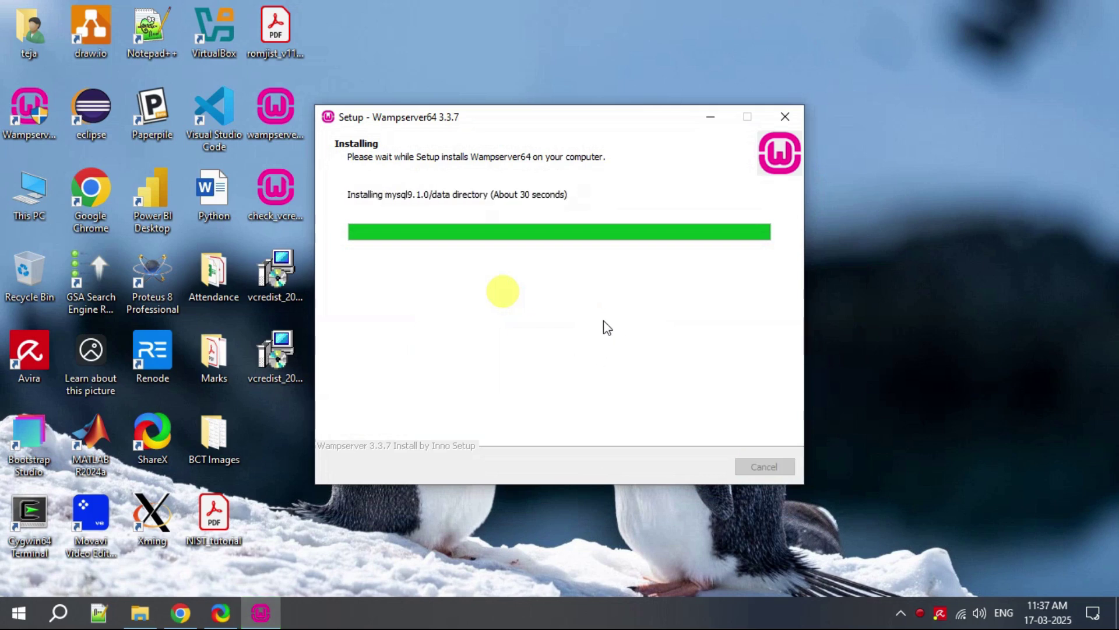
# - Proceed past the post-installation usage information and finish the Wampserver64 setup wizard
pyautogui.click(511, 500)
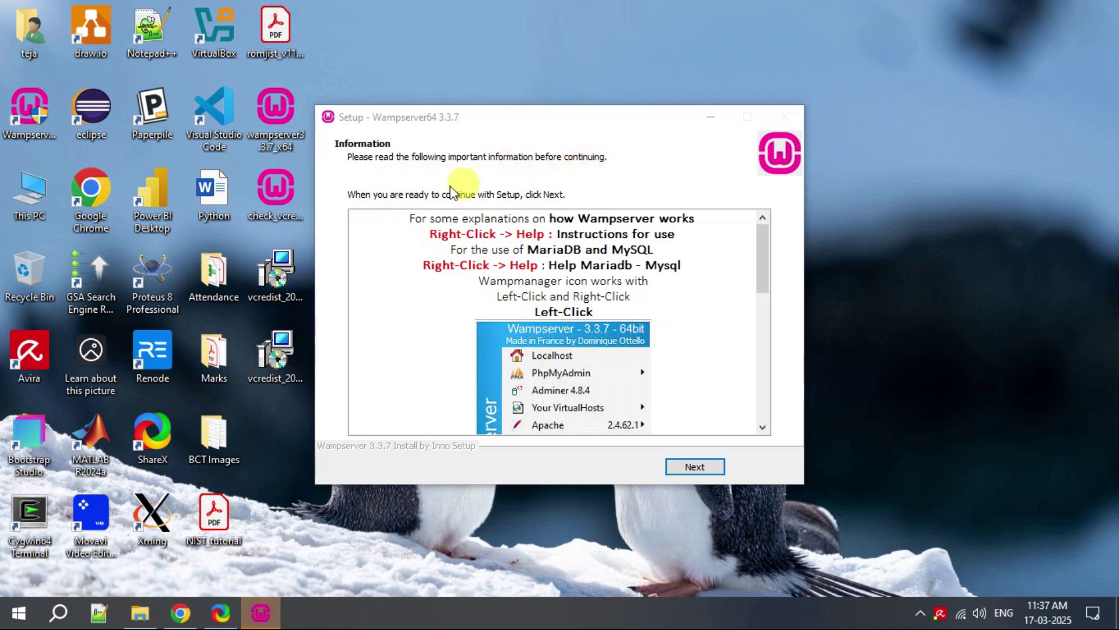
pyautogui.click(688, 468)
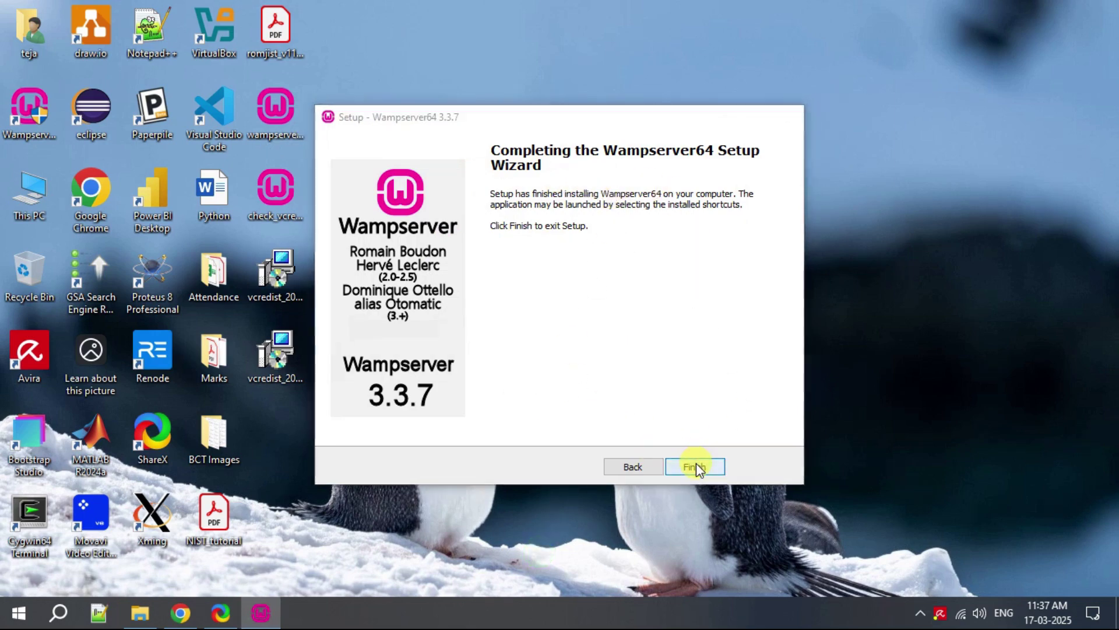
pyautogui.click(696, 465)
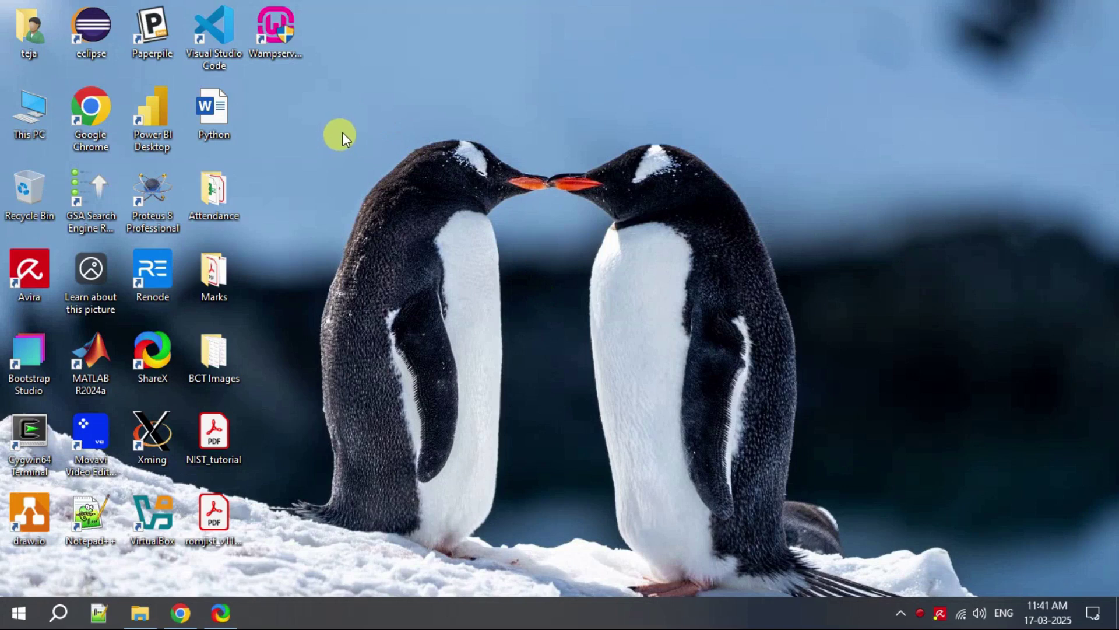
# - Launch Wampserver64 from the desktop and open its Localhost page in the browser
pyautogui.click(286, 35)
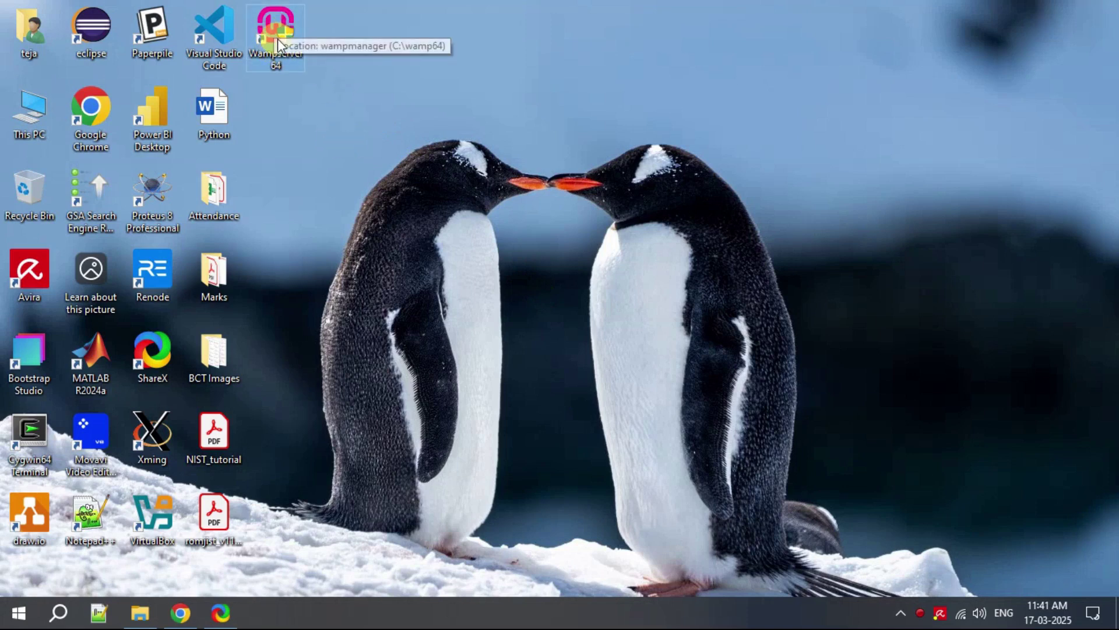
pyautogui.doubleClick(275, 36)
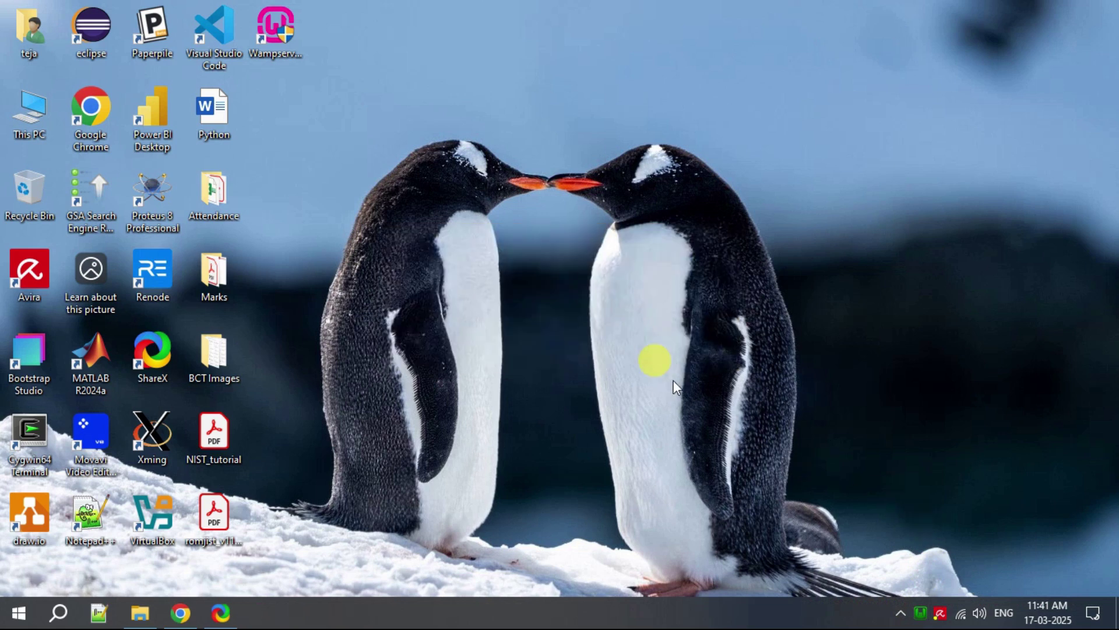
pyautogui.click(921, 612)
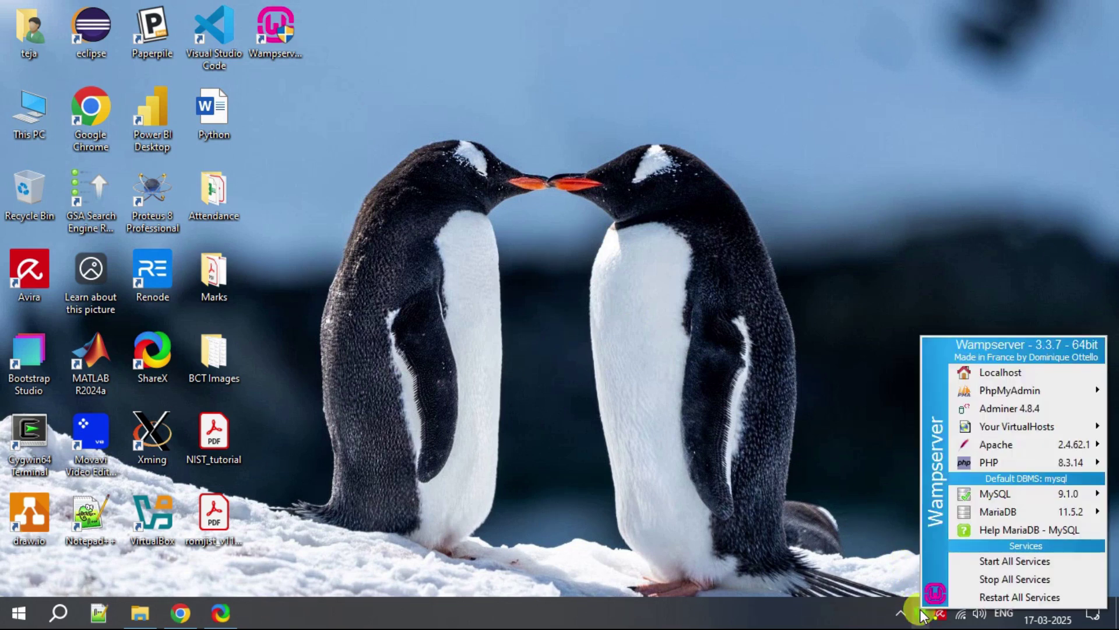
pyautogui.click(895, 482)
pyautogui.click(921, 612)
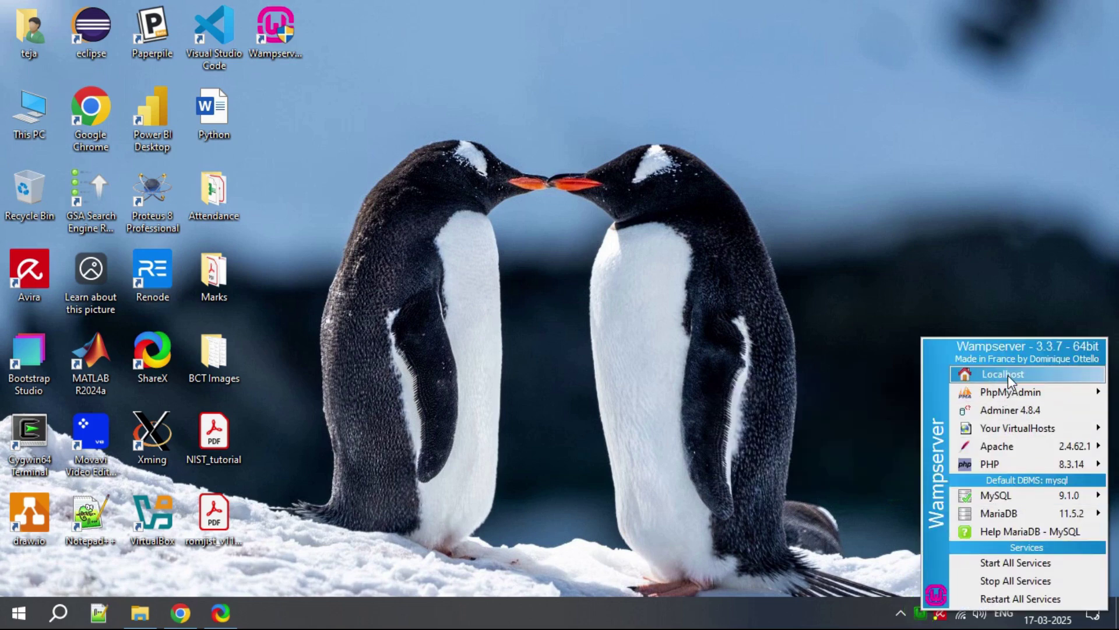
pyautogui.click(1019, 372)
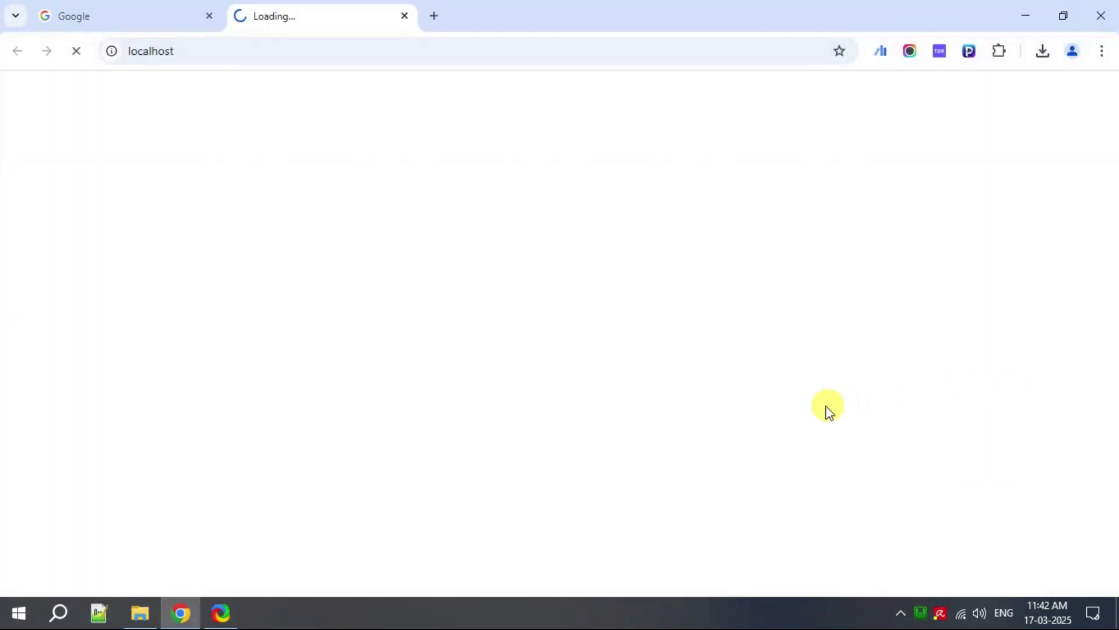